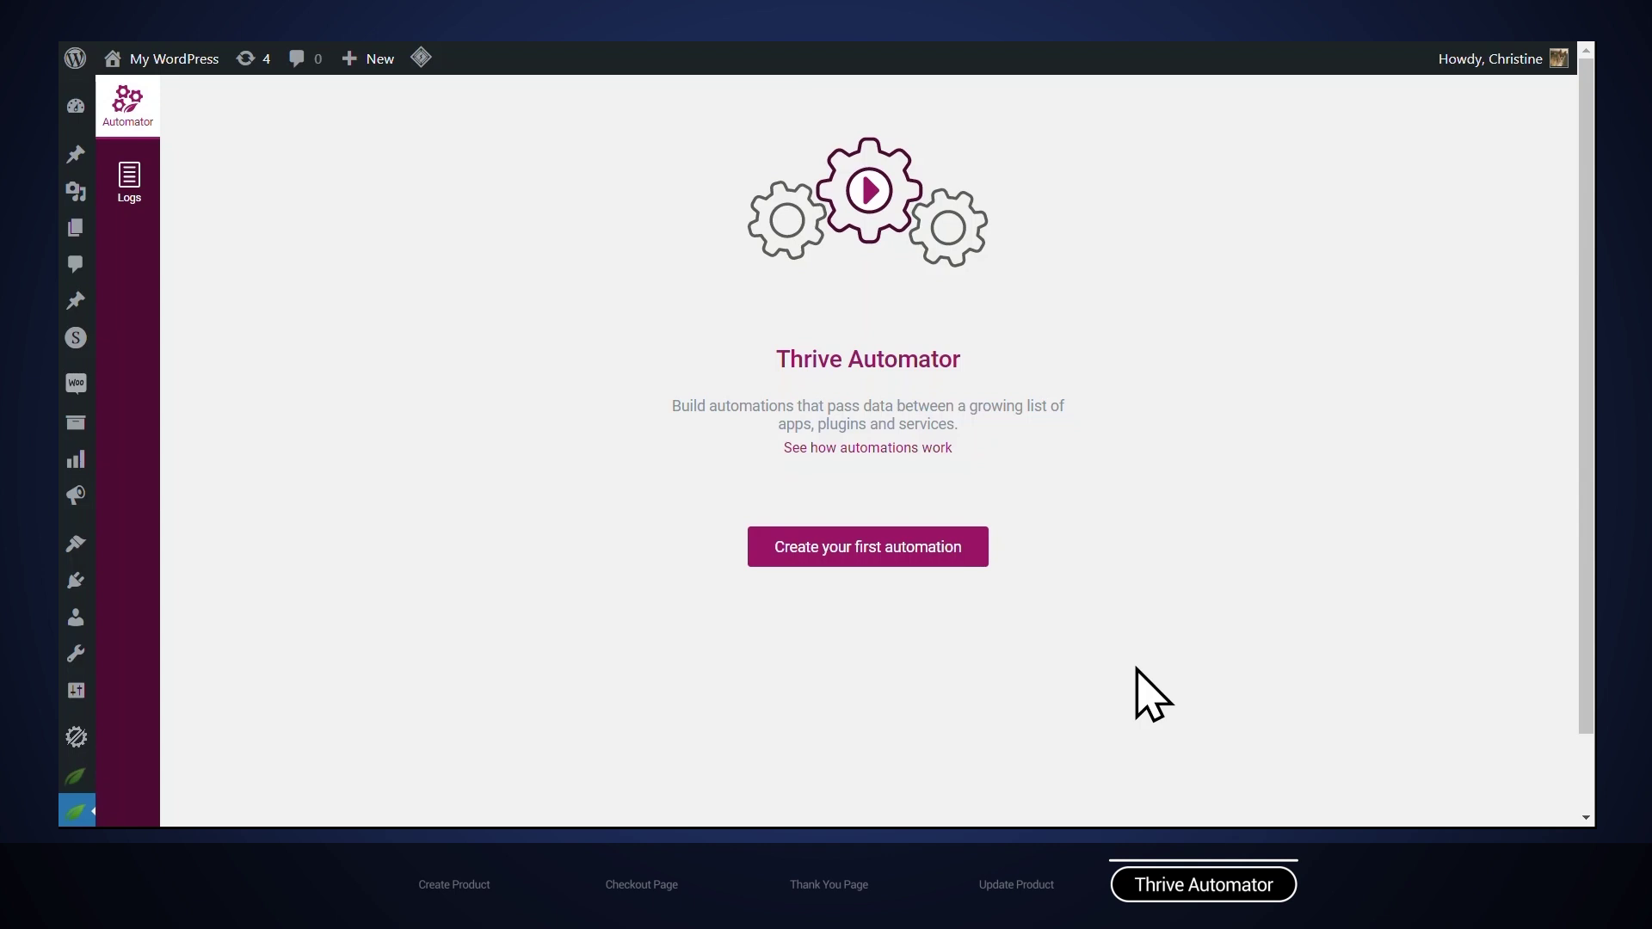
Step: Create a new automation triggered by Studiocart's Order Created event
{"action": "left_click", "coordinate": [899, 559]}
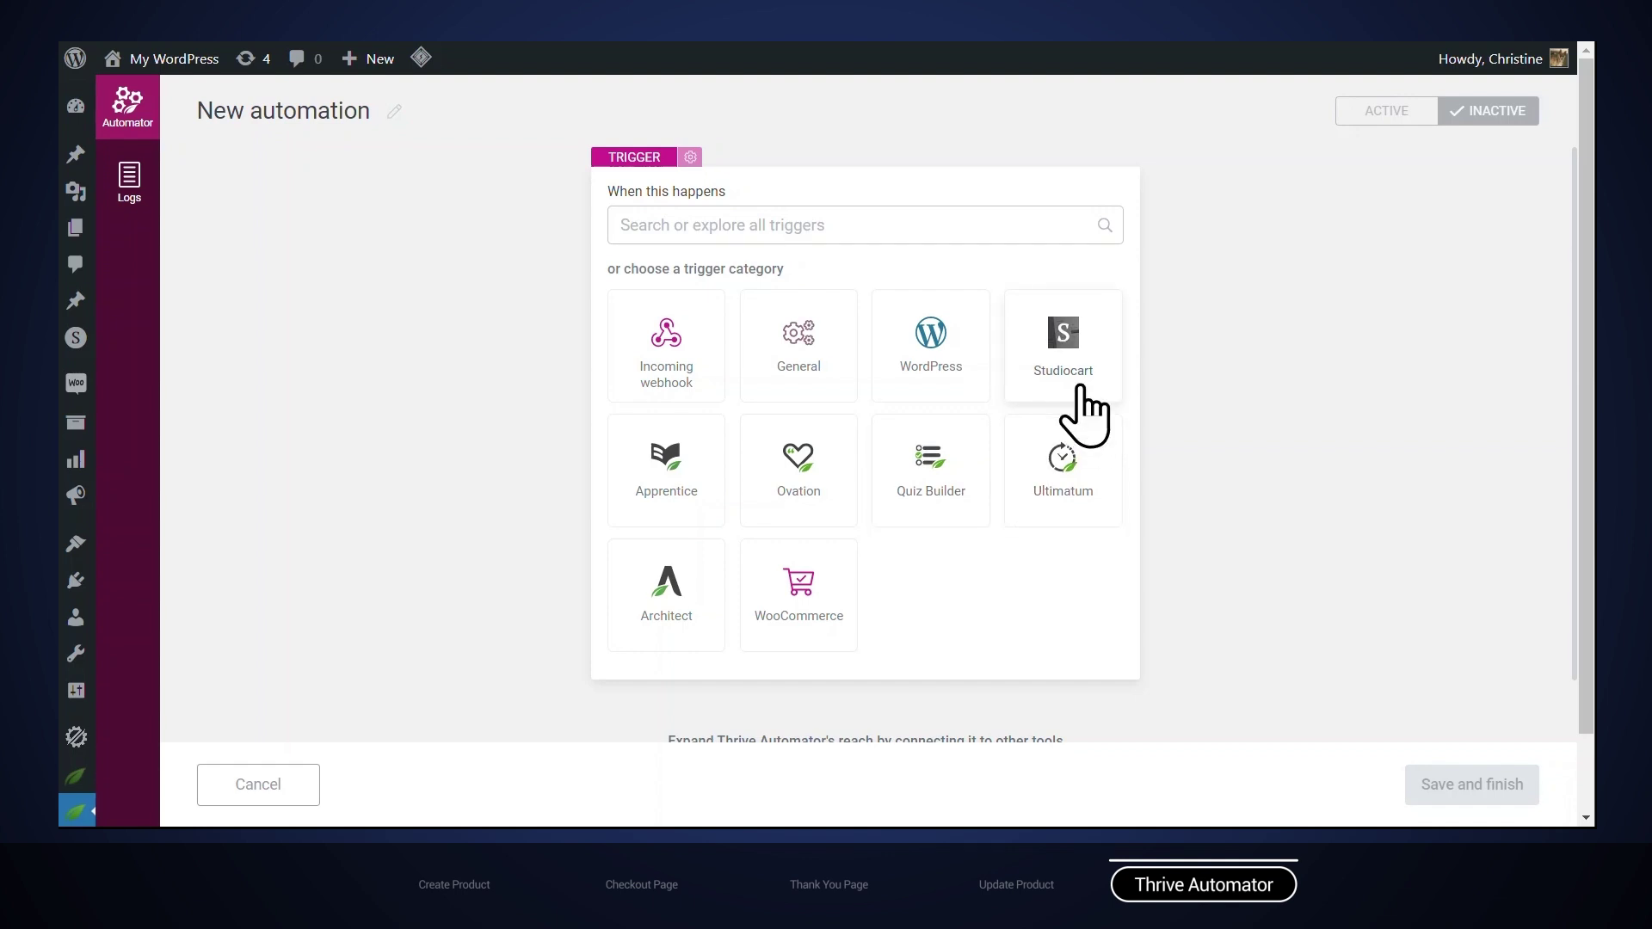
{"action": "left_click", "coordinate": [1082, 417]}
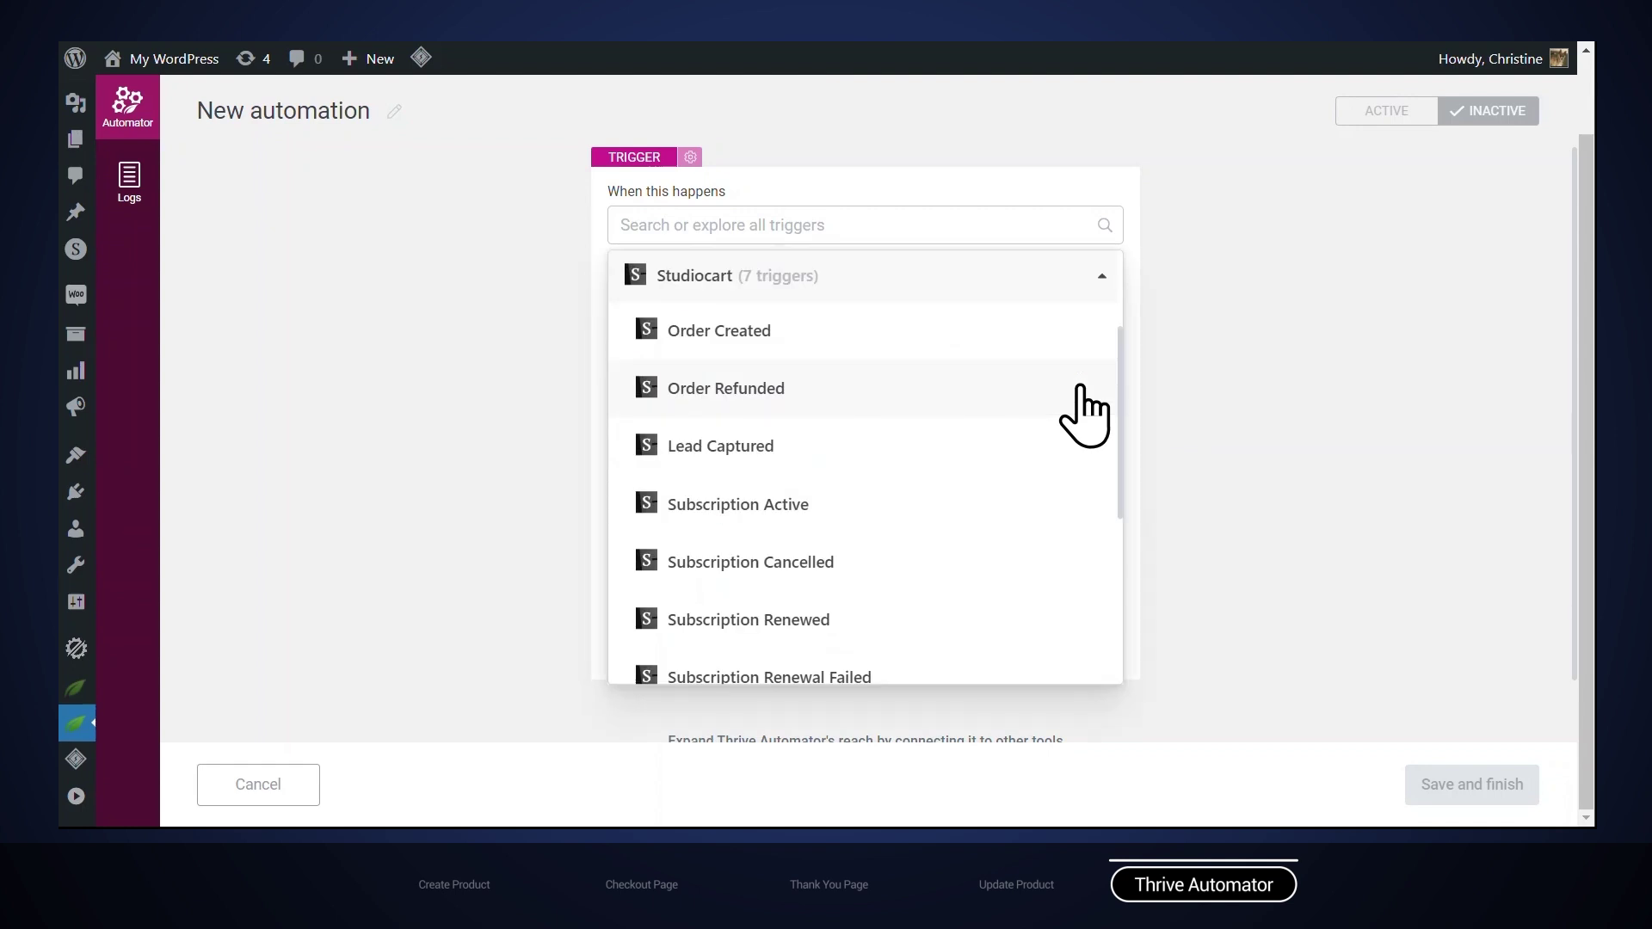
{"action": "left_click", "coordinate": [803, 343]}
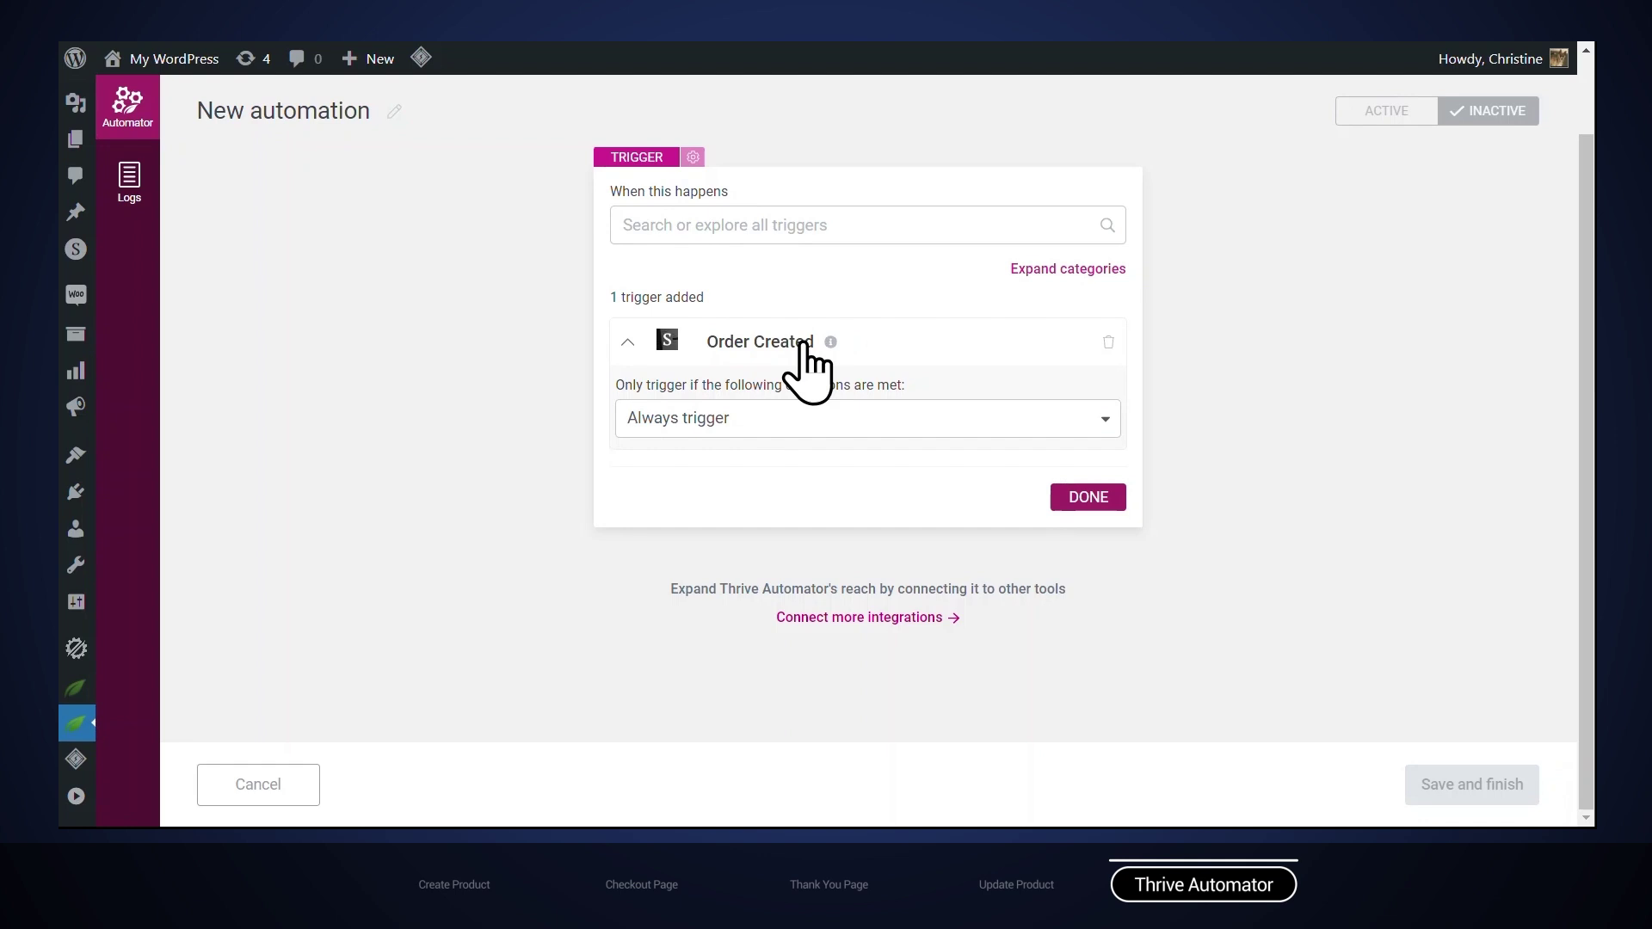
Step: Add a Product Id condition with value 1353 to the Order Created trigger
{"action": "left_click", "coordinate": [745, 425]}
{"action": "scroll", "coordinate": [737, 572], "scroll_direction": "down", "scroll_amount": 3}
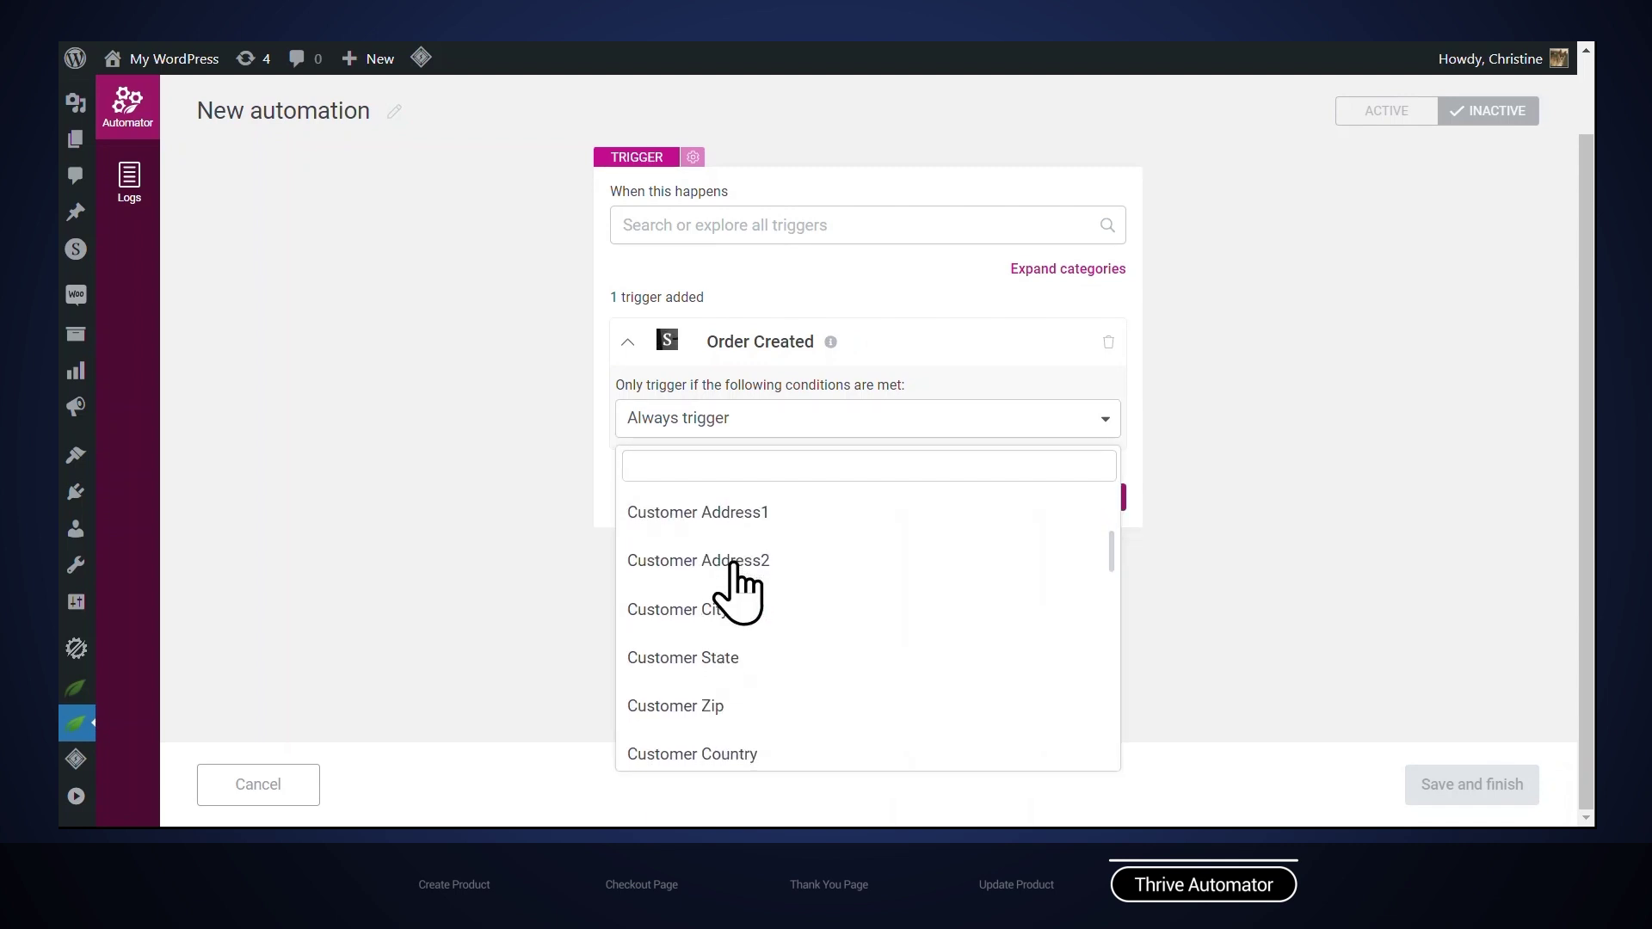
{"action": "scroll", "coordinate": [732, 568], "scroll_direction": "down", "scroll_amount": 6}
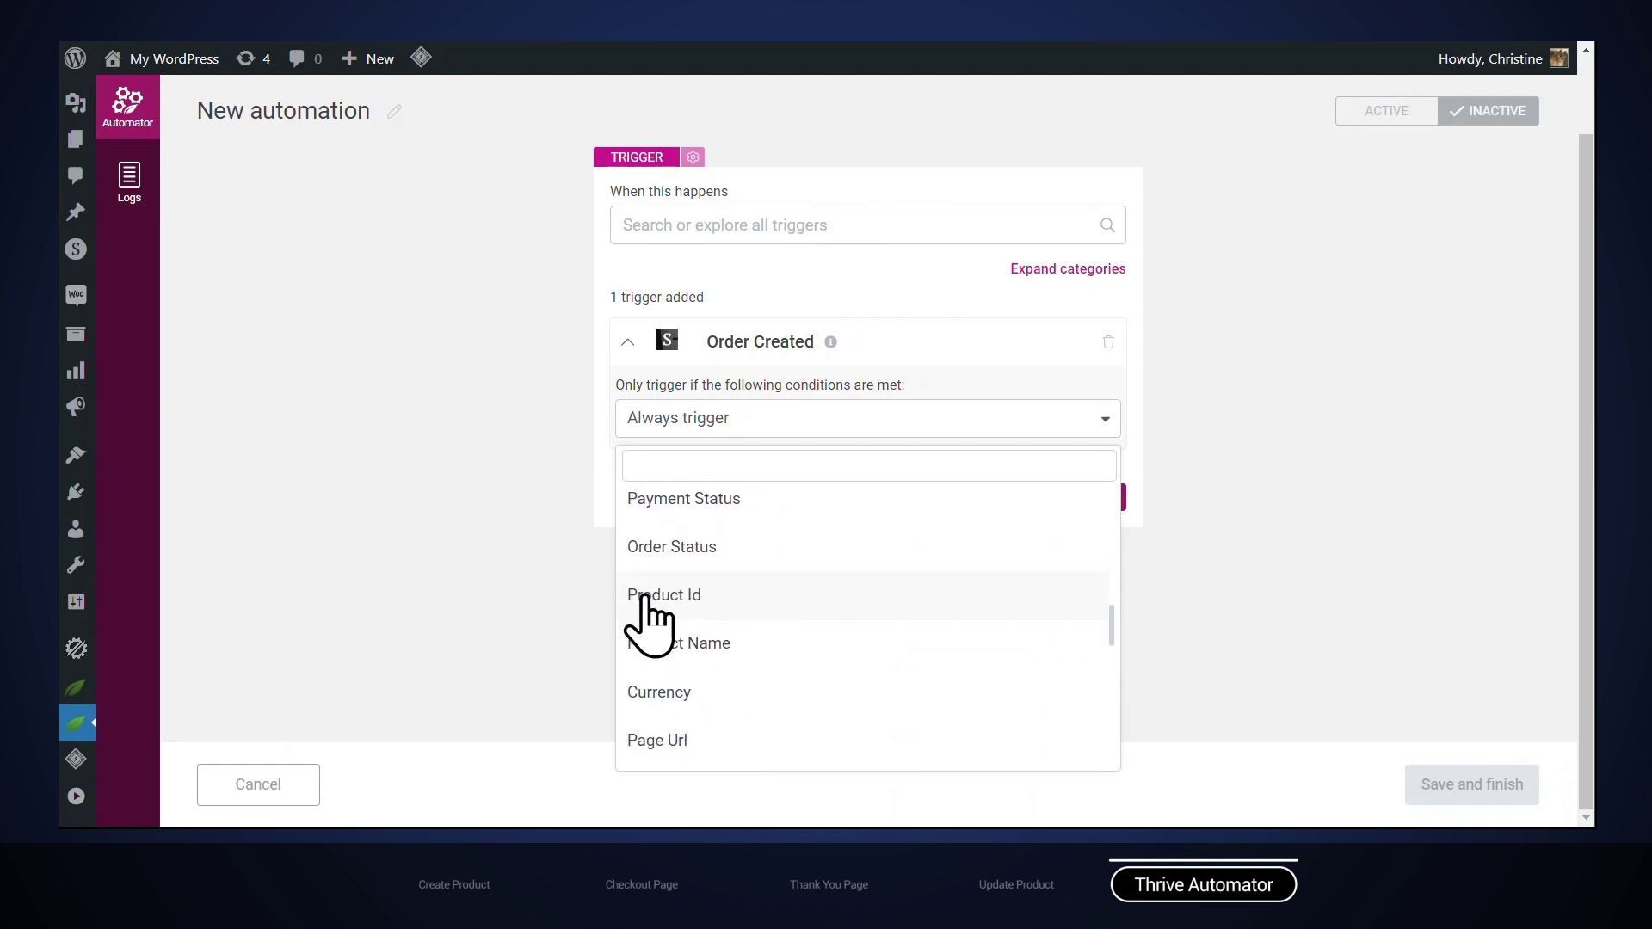
{"action": "left_click", "coordinate": [645, 596]}
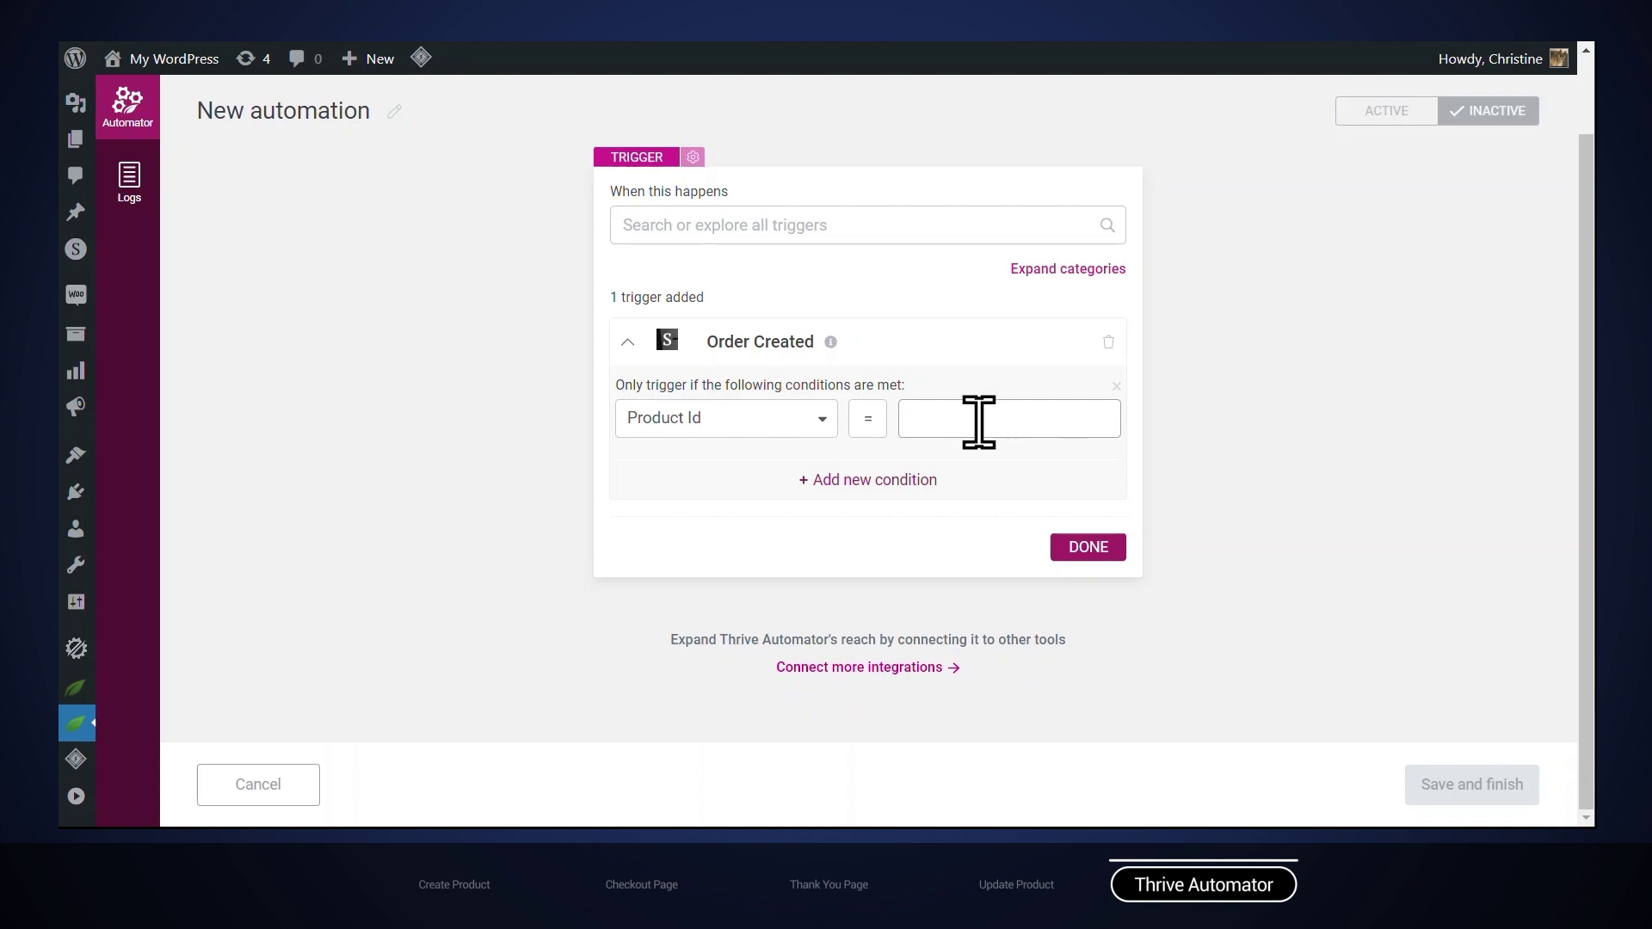
{"action": "type", "text": "1353"}
{"action": "left_click", "coordinate": [1091, 549]}
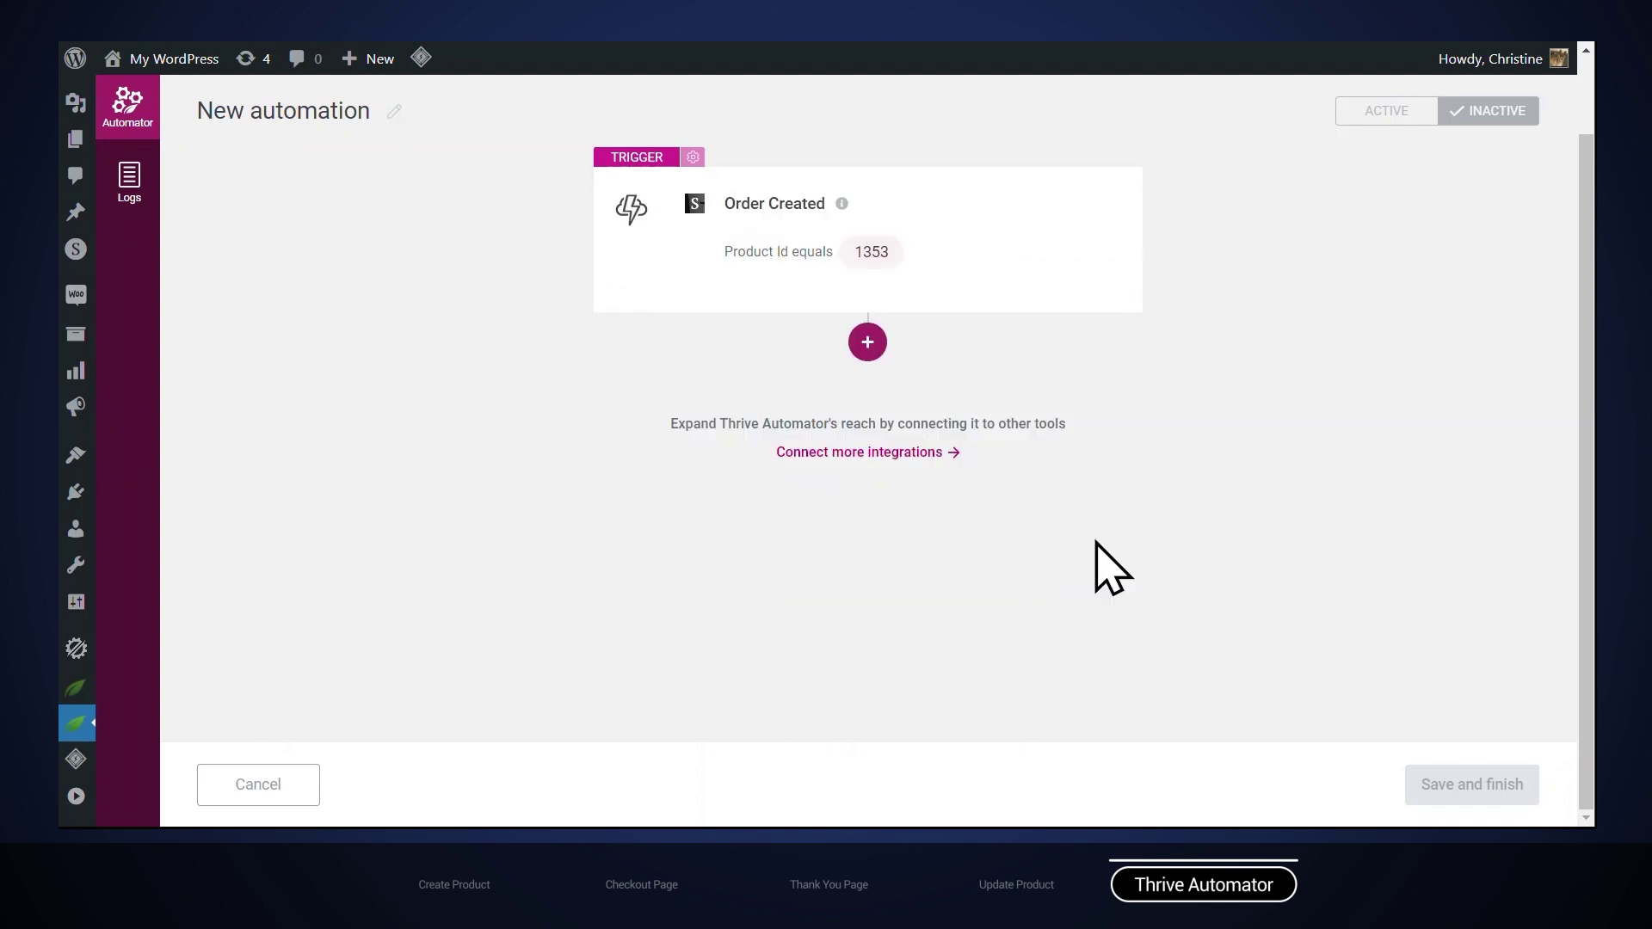
Step: Add an Apprentice 'Grant access to product' action for List Building for Beginners
{"action": "left_click", "coordinate": [871, 361]}
{"action": "scroll", "coordinate": [1077, 574], "scroll_direction": "down", "scroll_amount": 1}
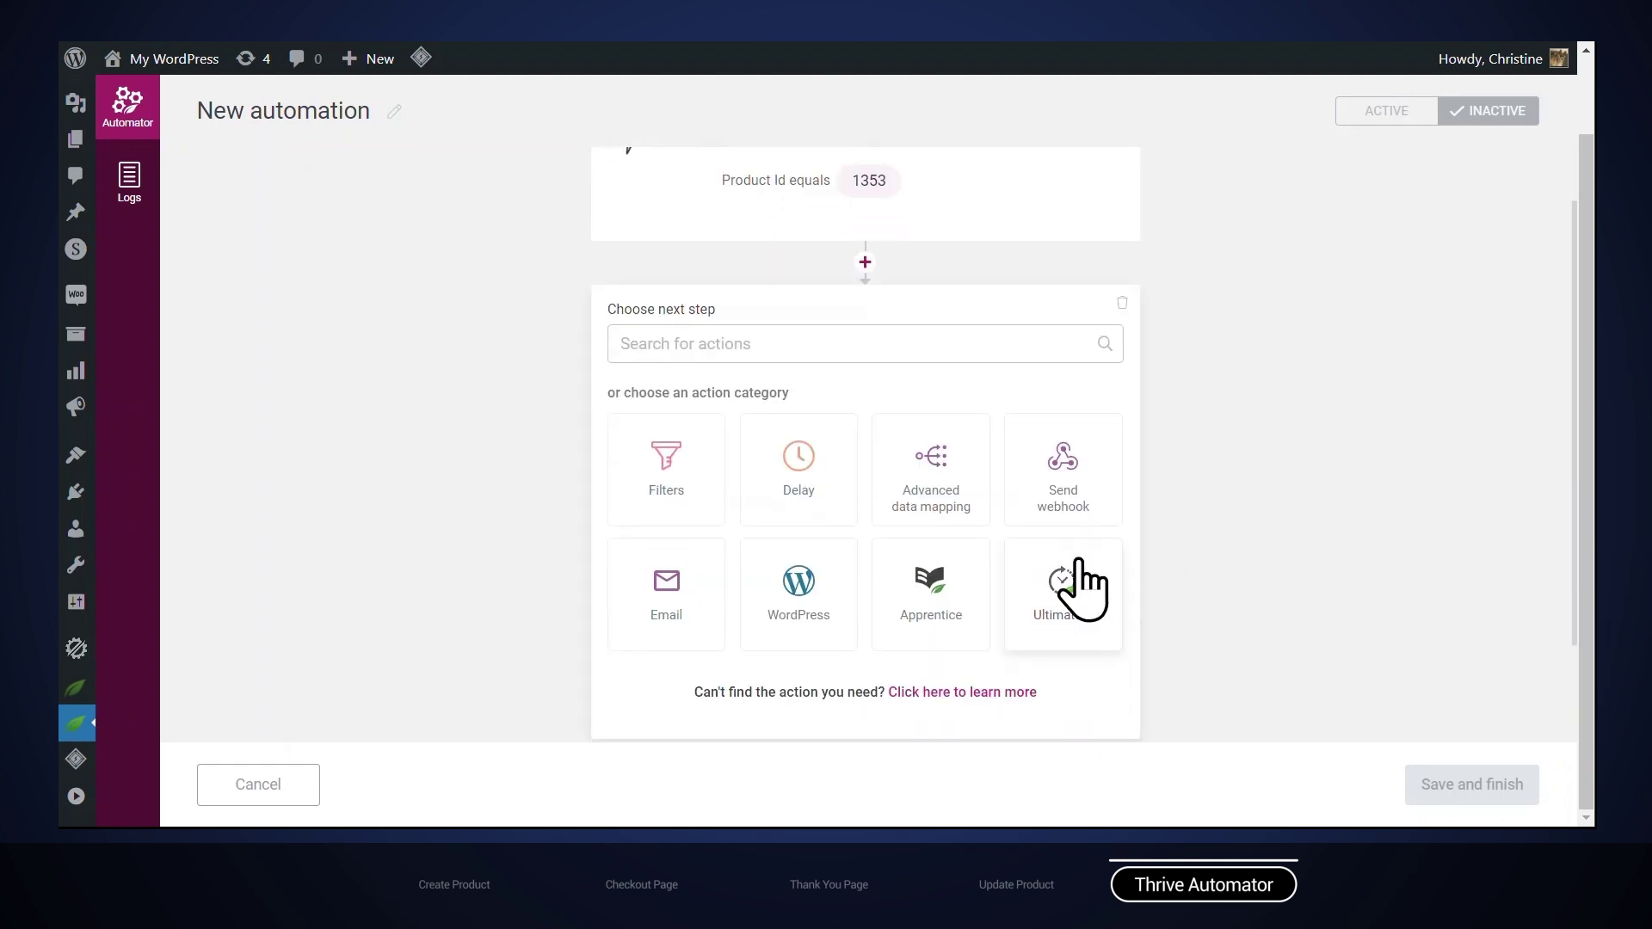
{"action": "left_click", "coordinate": [917, 597]}
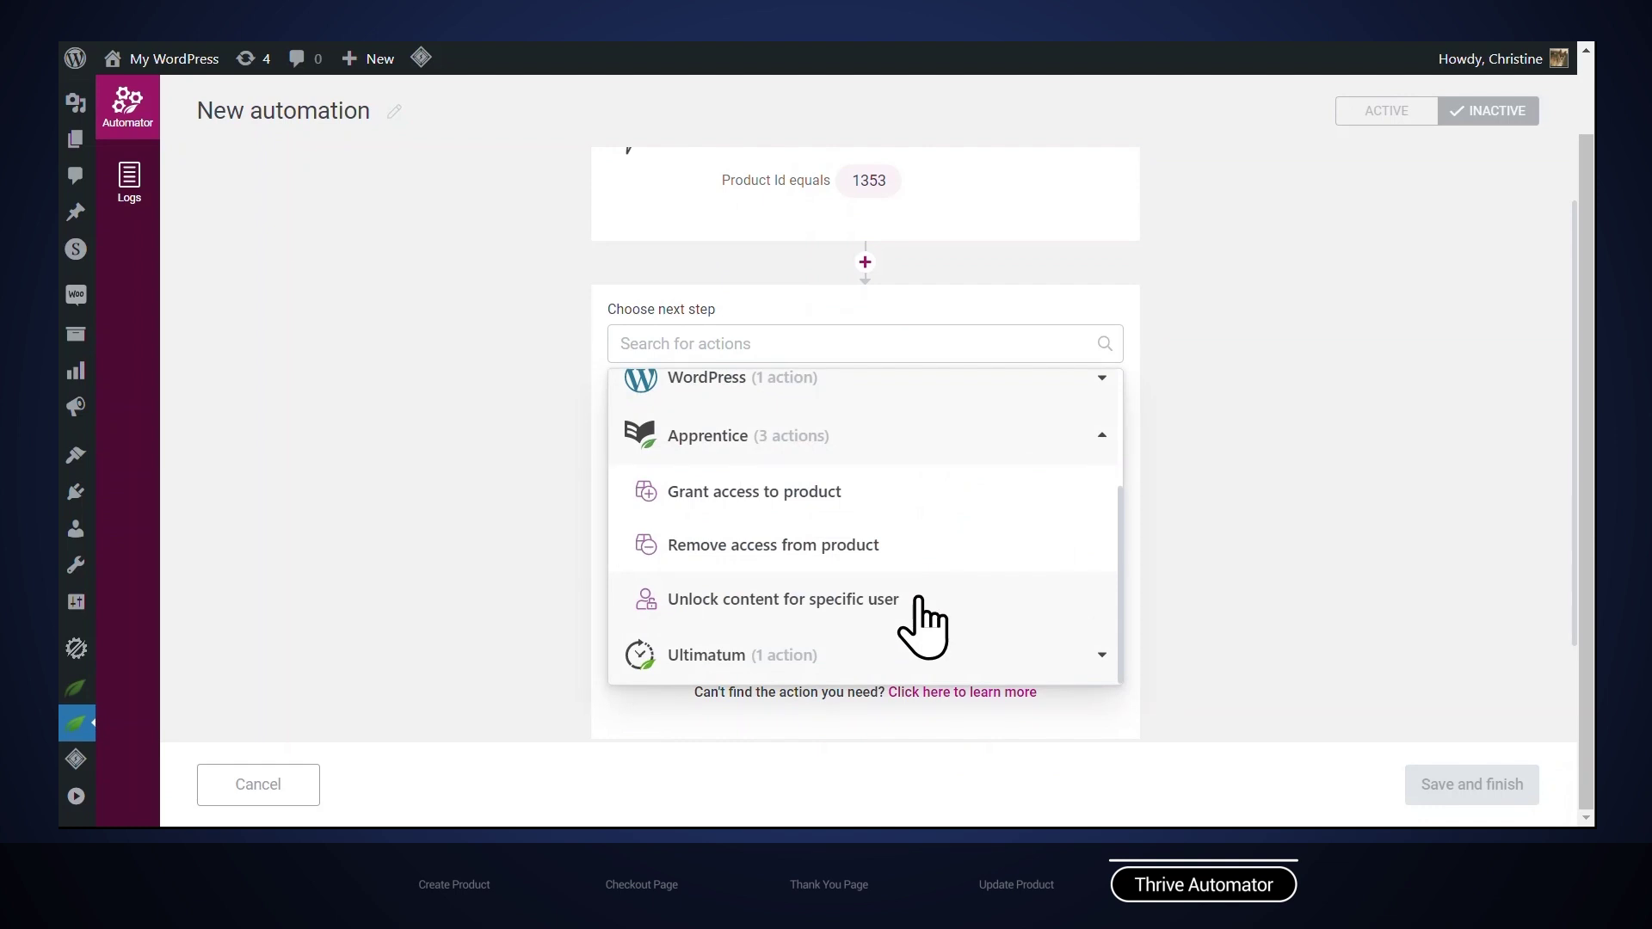
{"action": "left_click", "coordinate": [818, 495]}
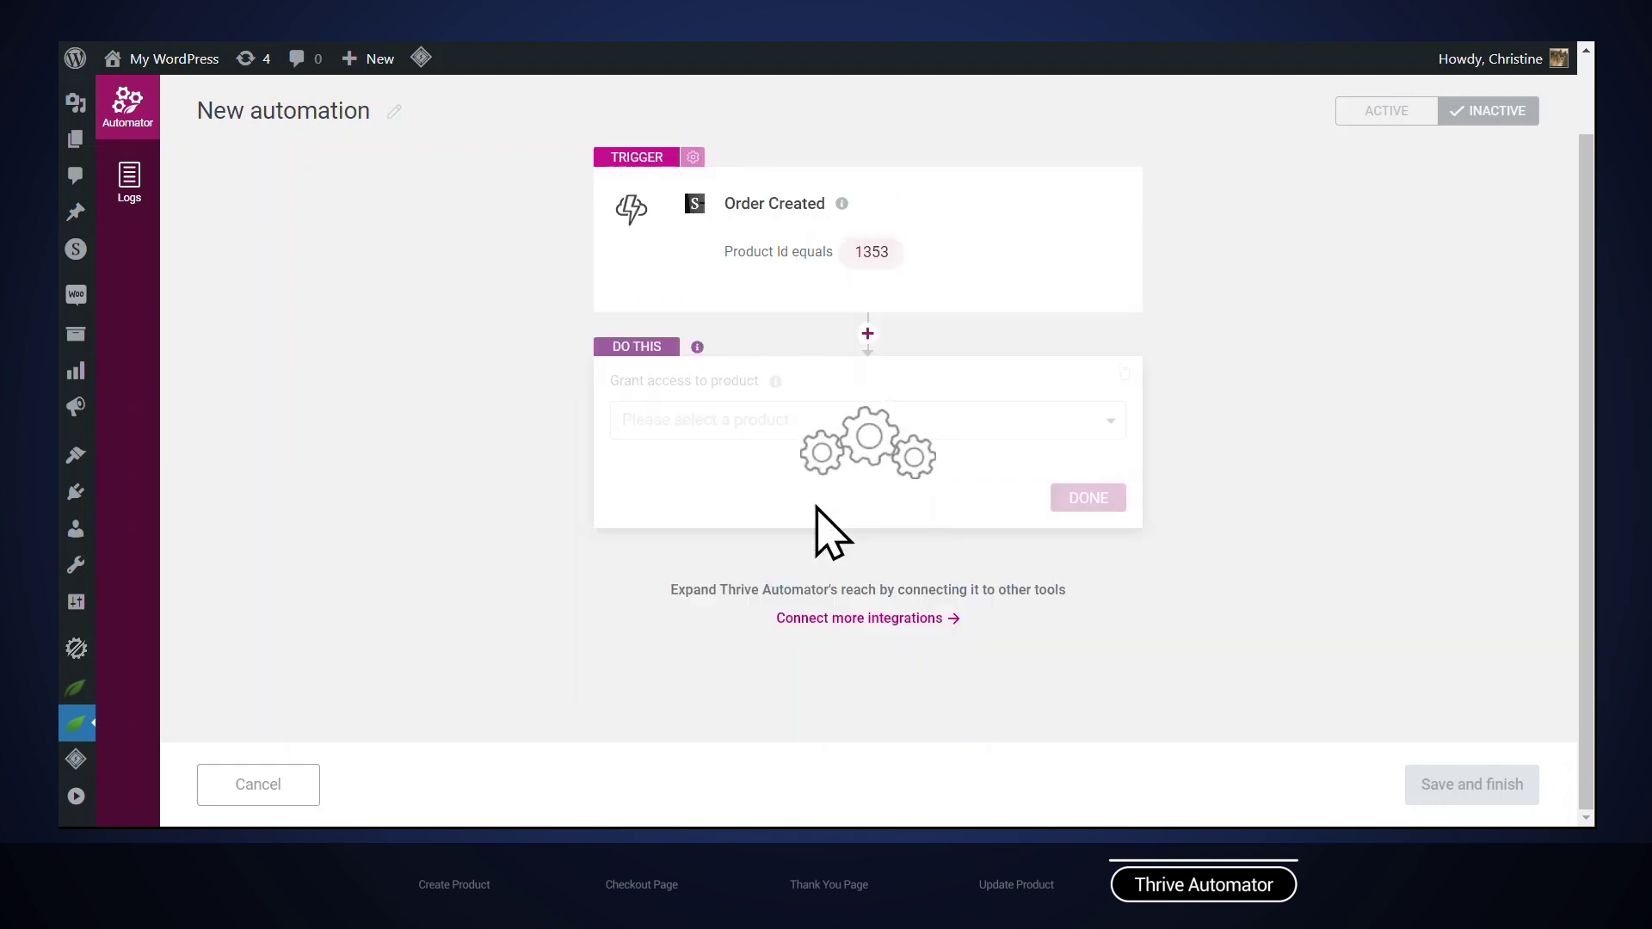
{"action": "left_click", "coordinate": [824, 427]}
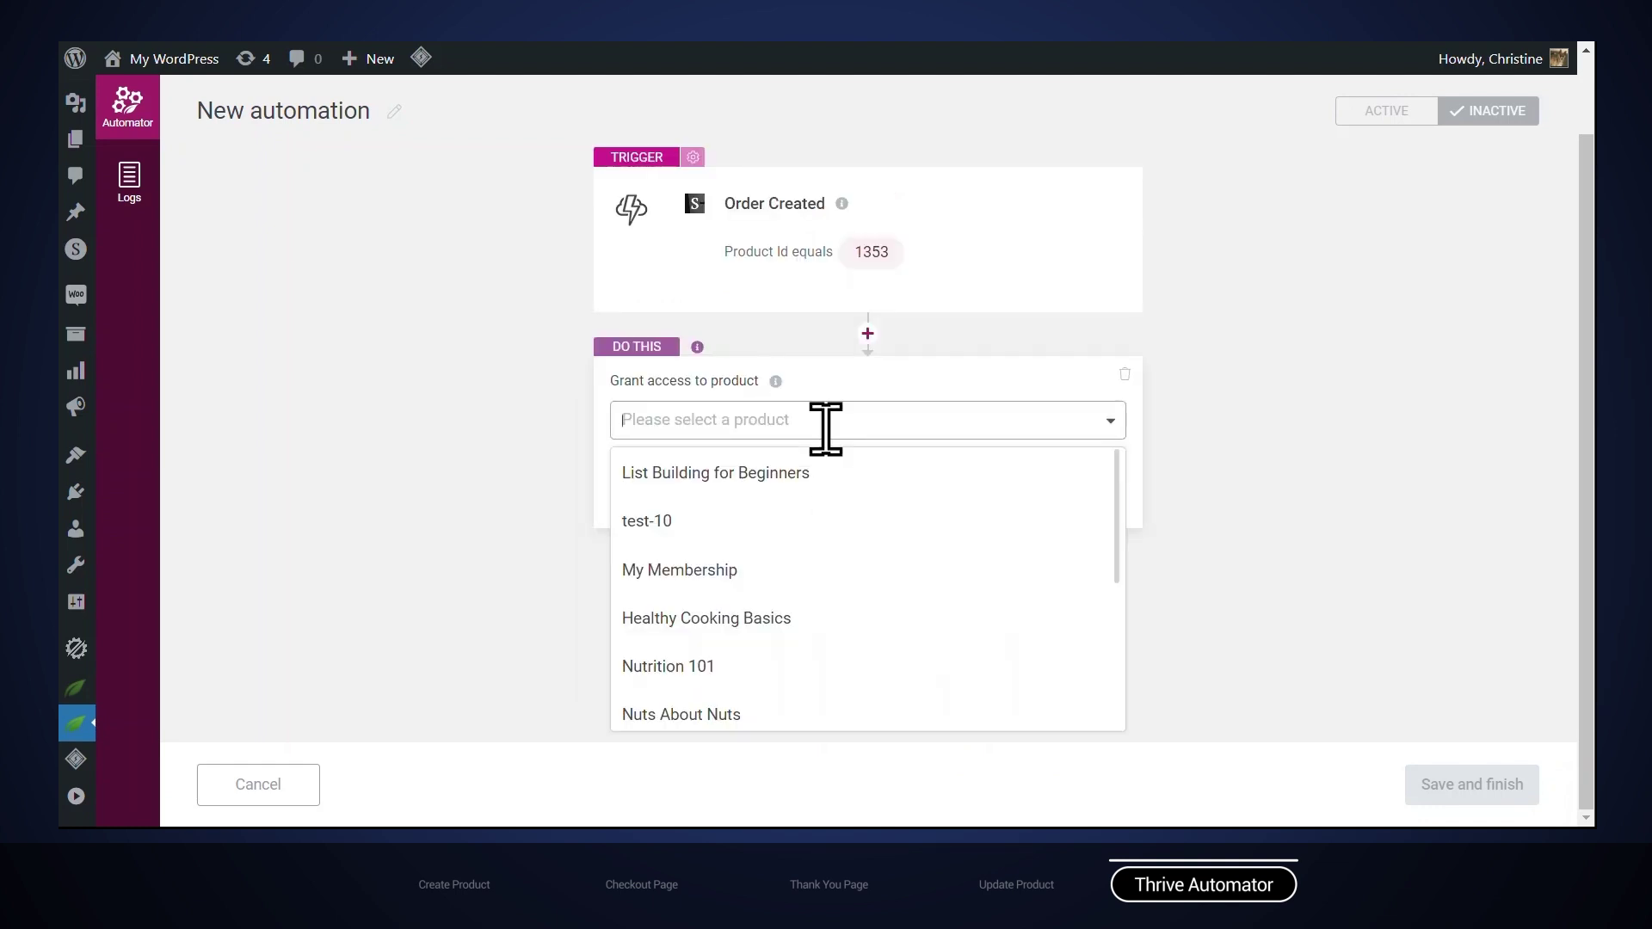
{"action": "left_click", "coordinate": [767, 481]}
{"action": "left_click", "coordinate": [1072, 558]}
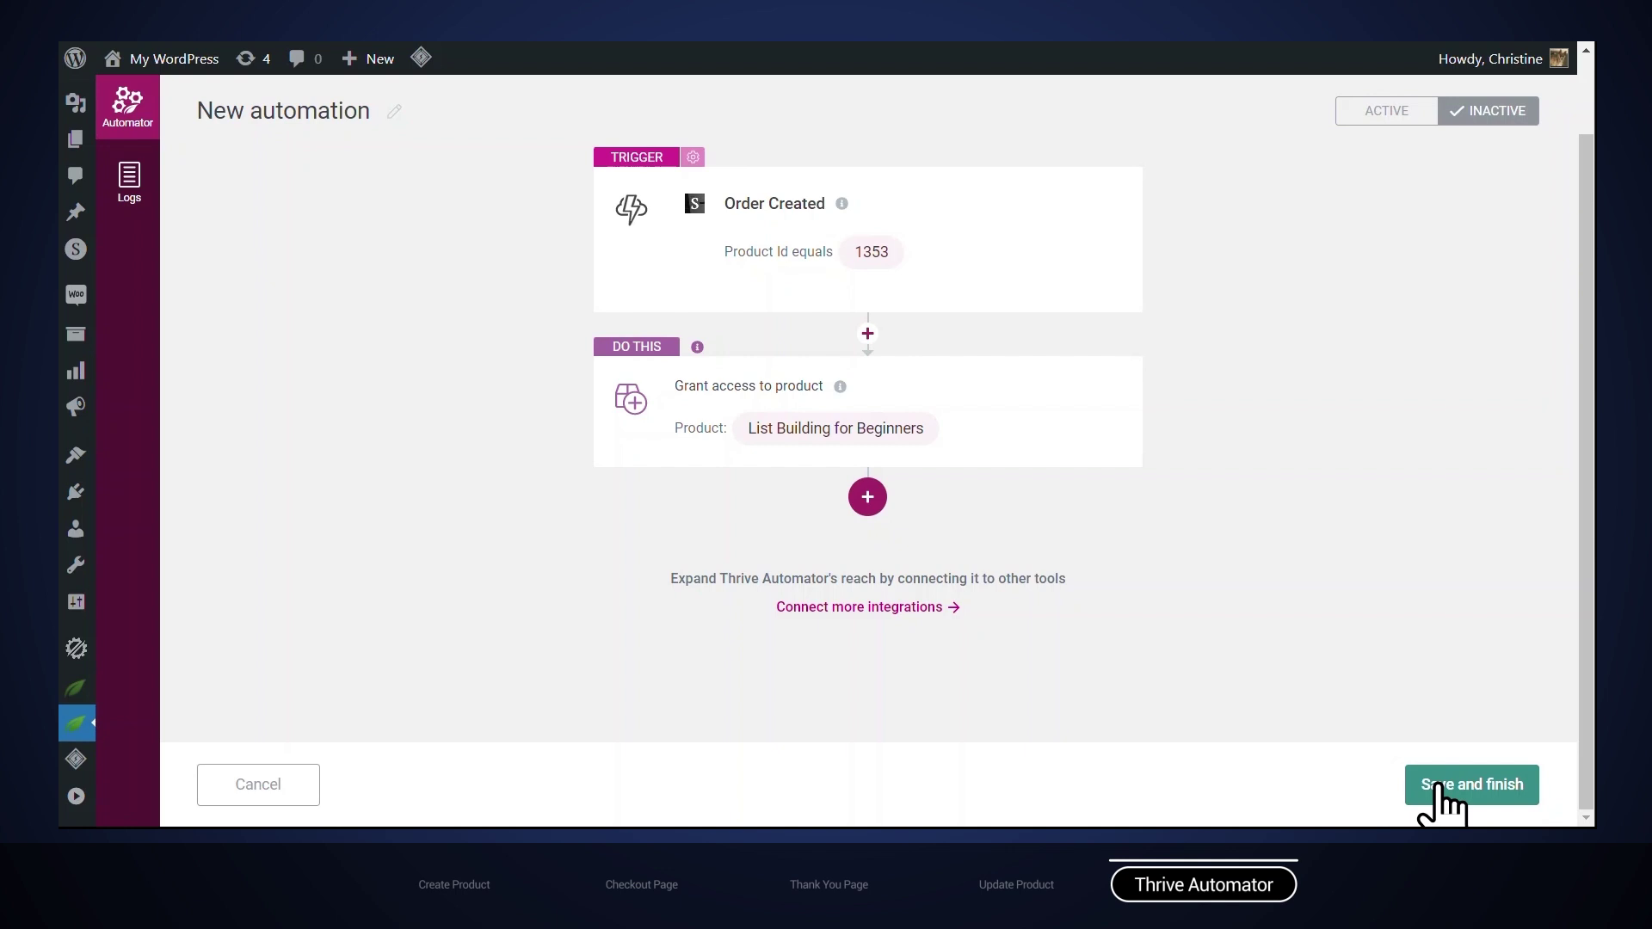
Step: Add an autoresponder action that uses Mailchimp
{"action": "left_click", "coordinate": [874, 495]}
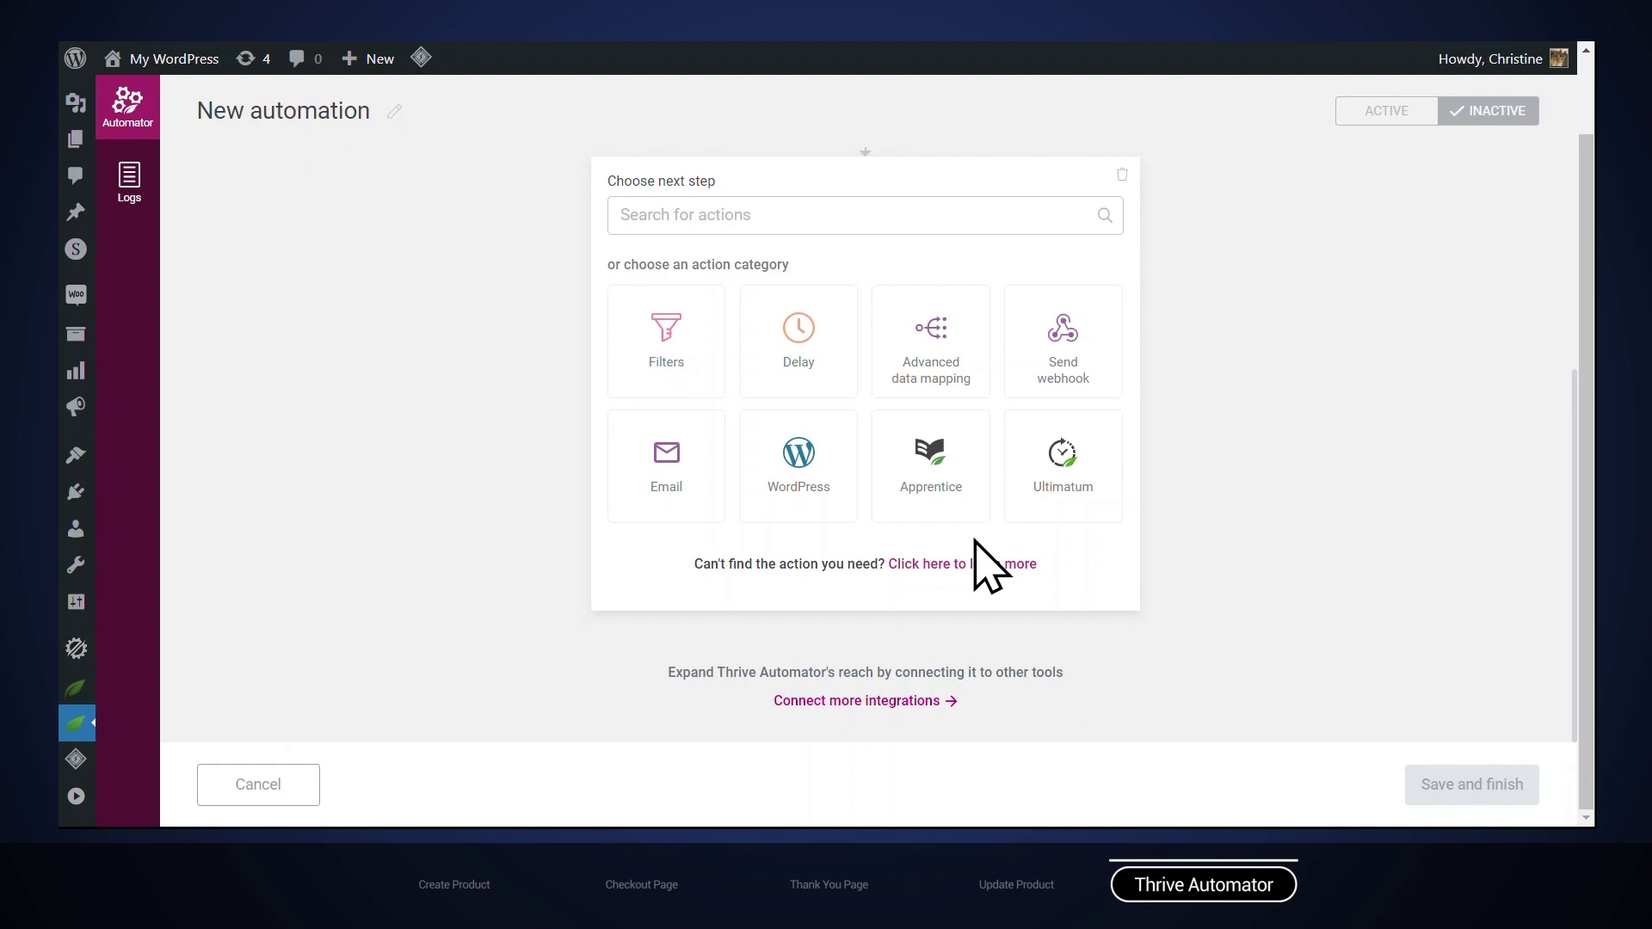
{"action": "left_click", "coordinate": [656, 465]}
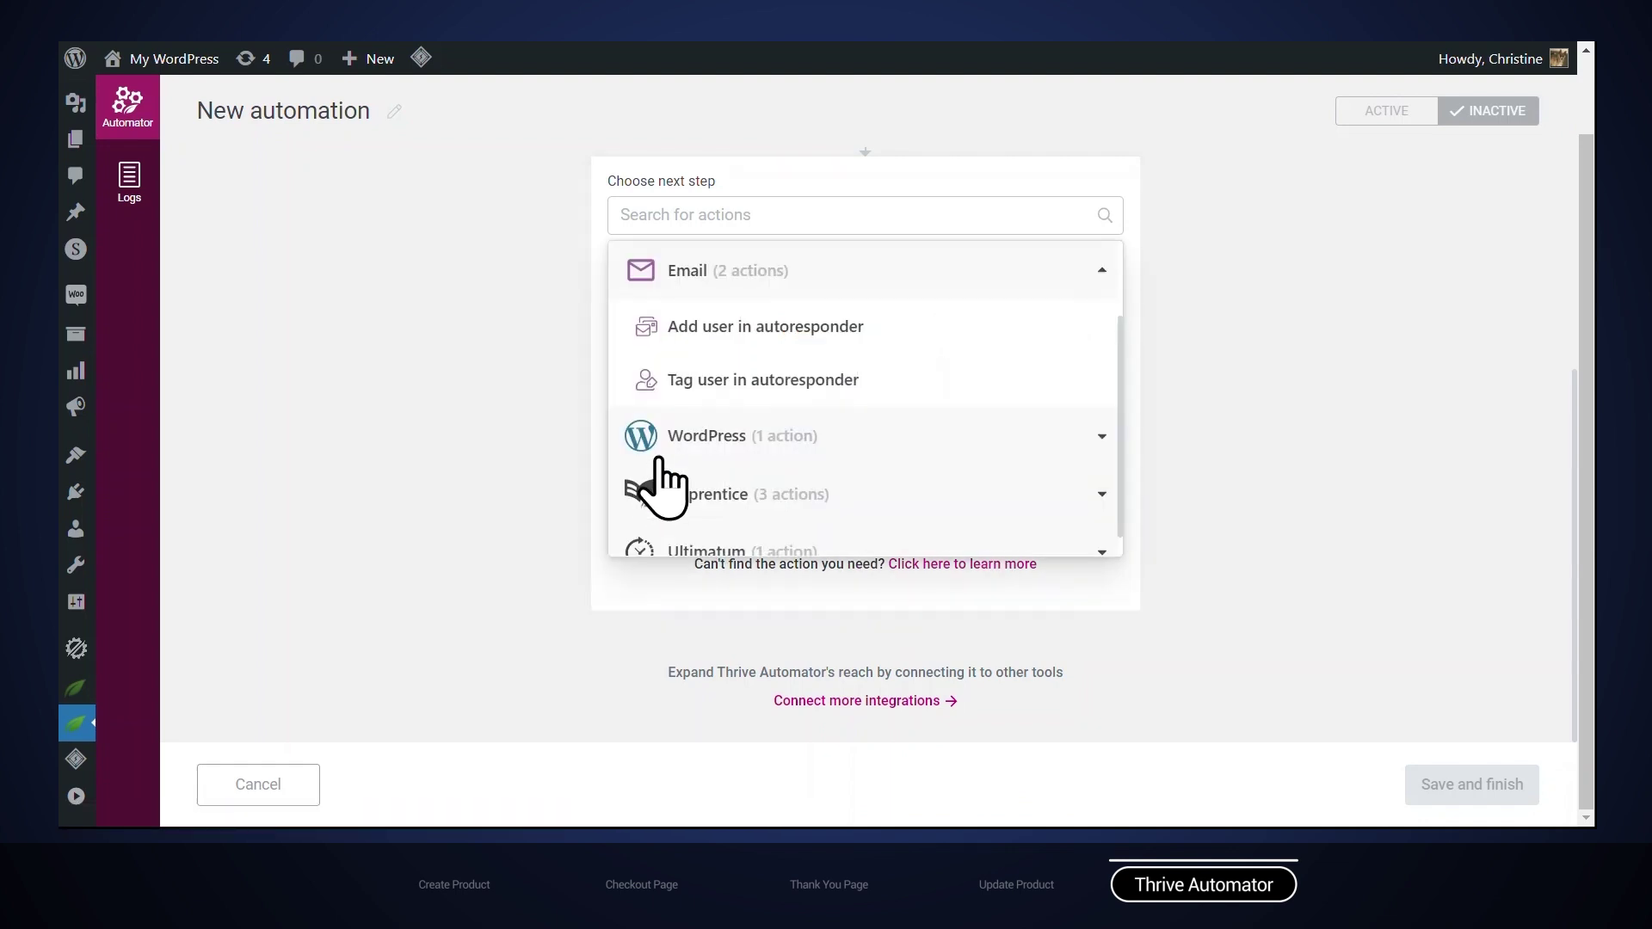
{"action": "left_click", "coordinate": [758, 326]}
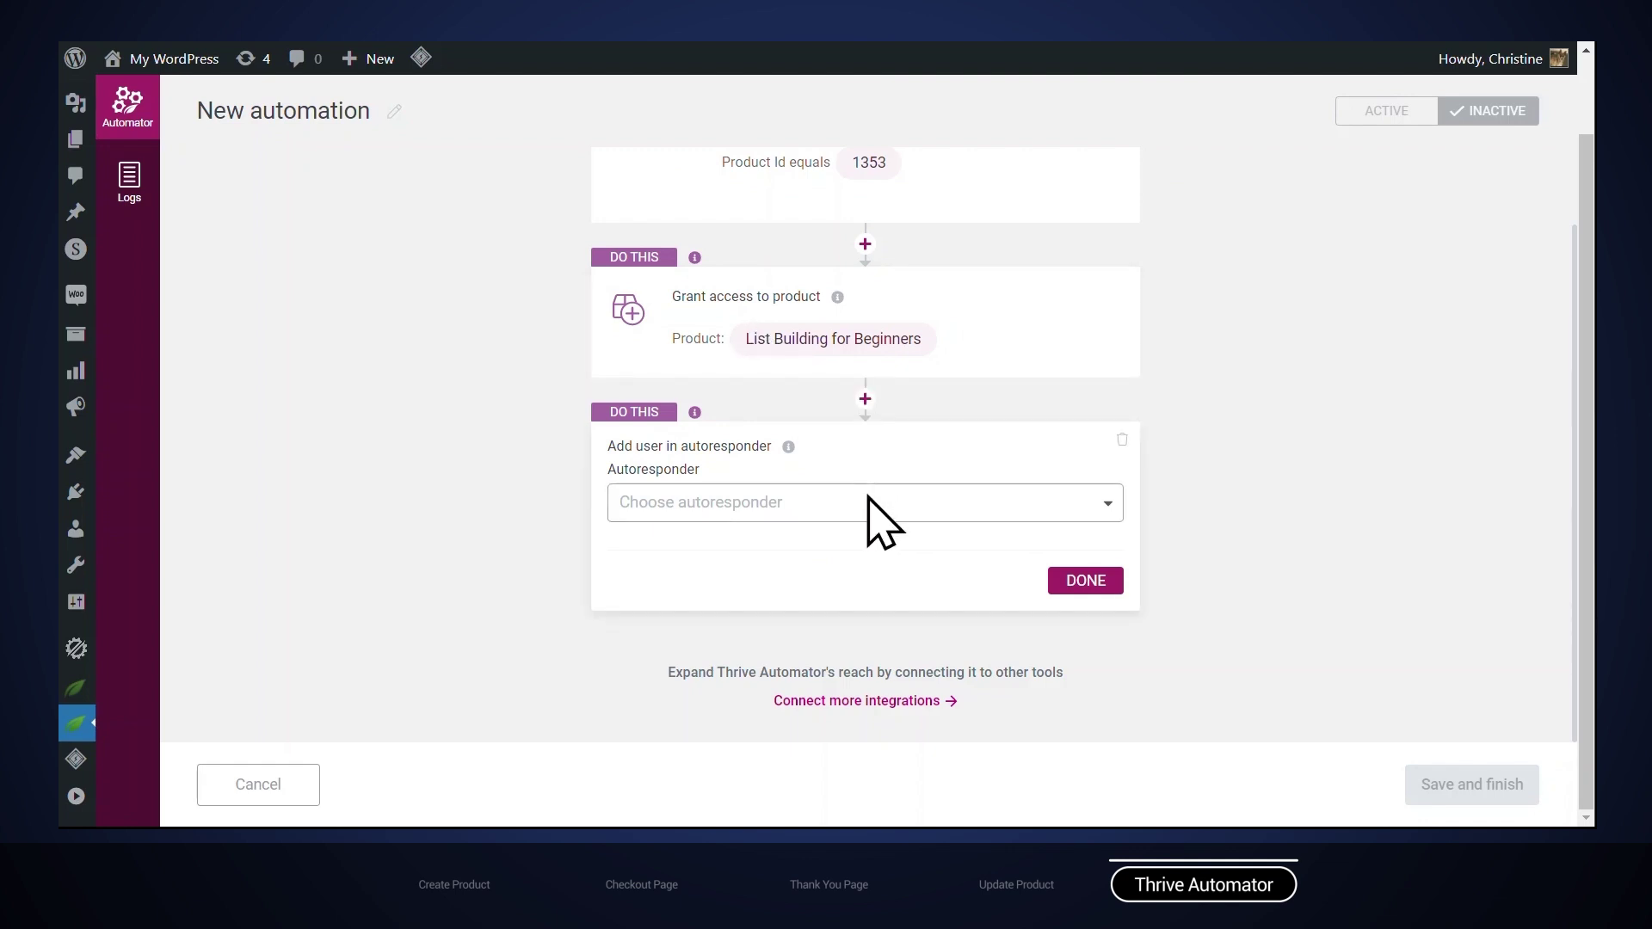
{"action": "left_click", "coordinate": [831, 507]}
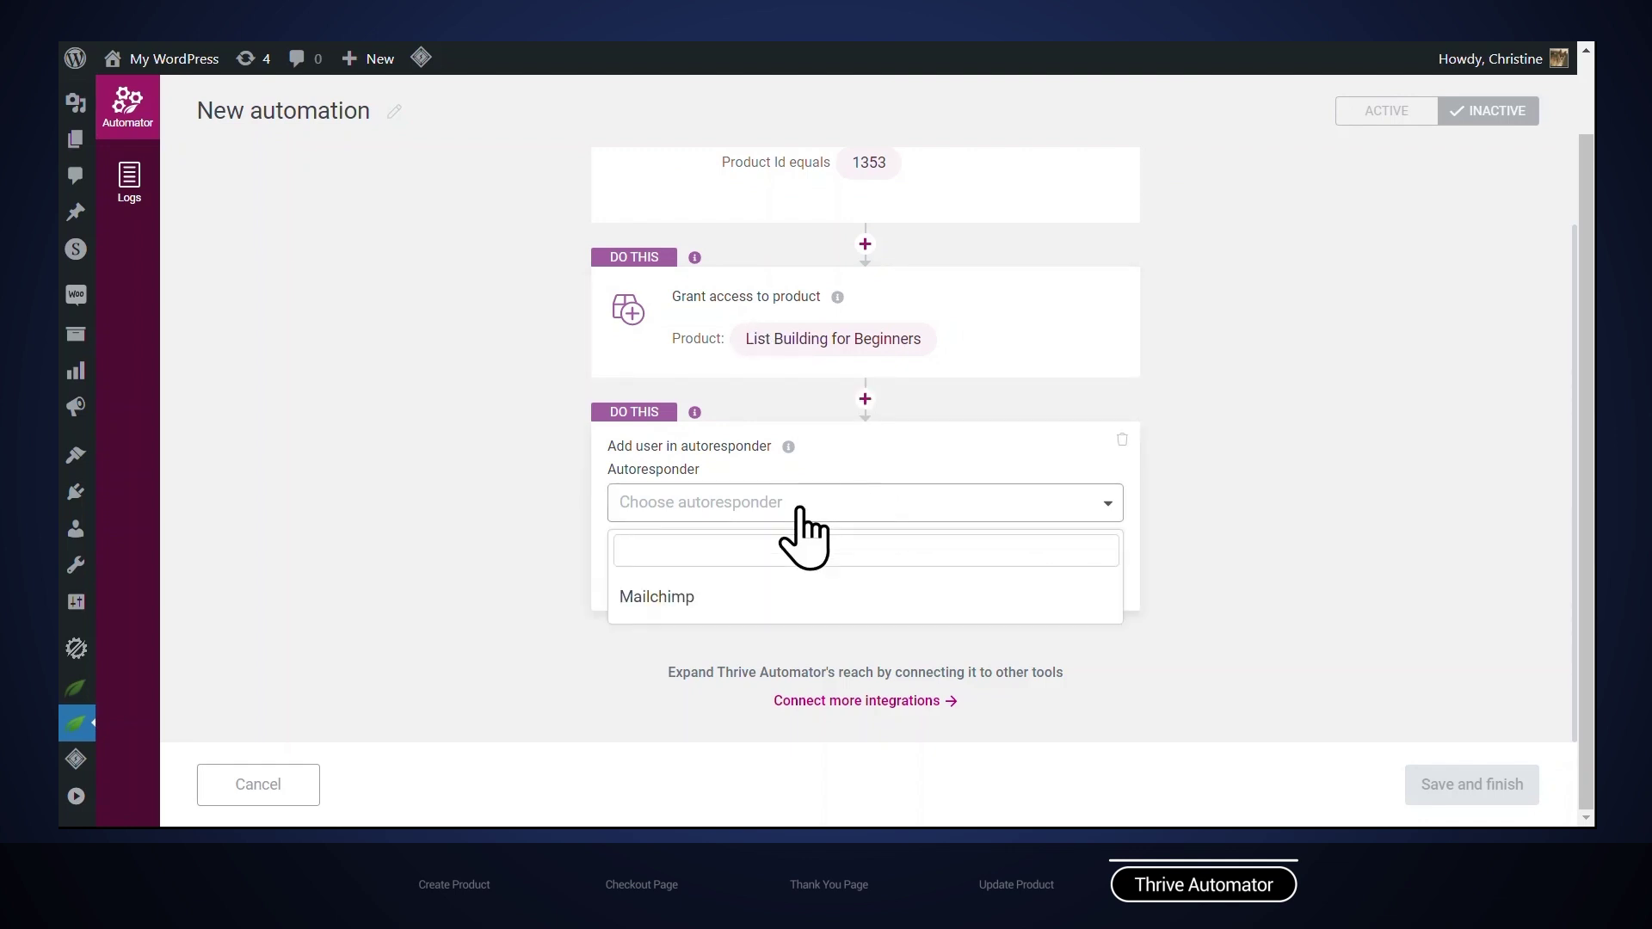
{"action": "left_click", "coordinate": [745, 607]}
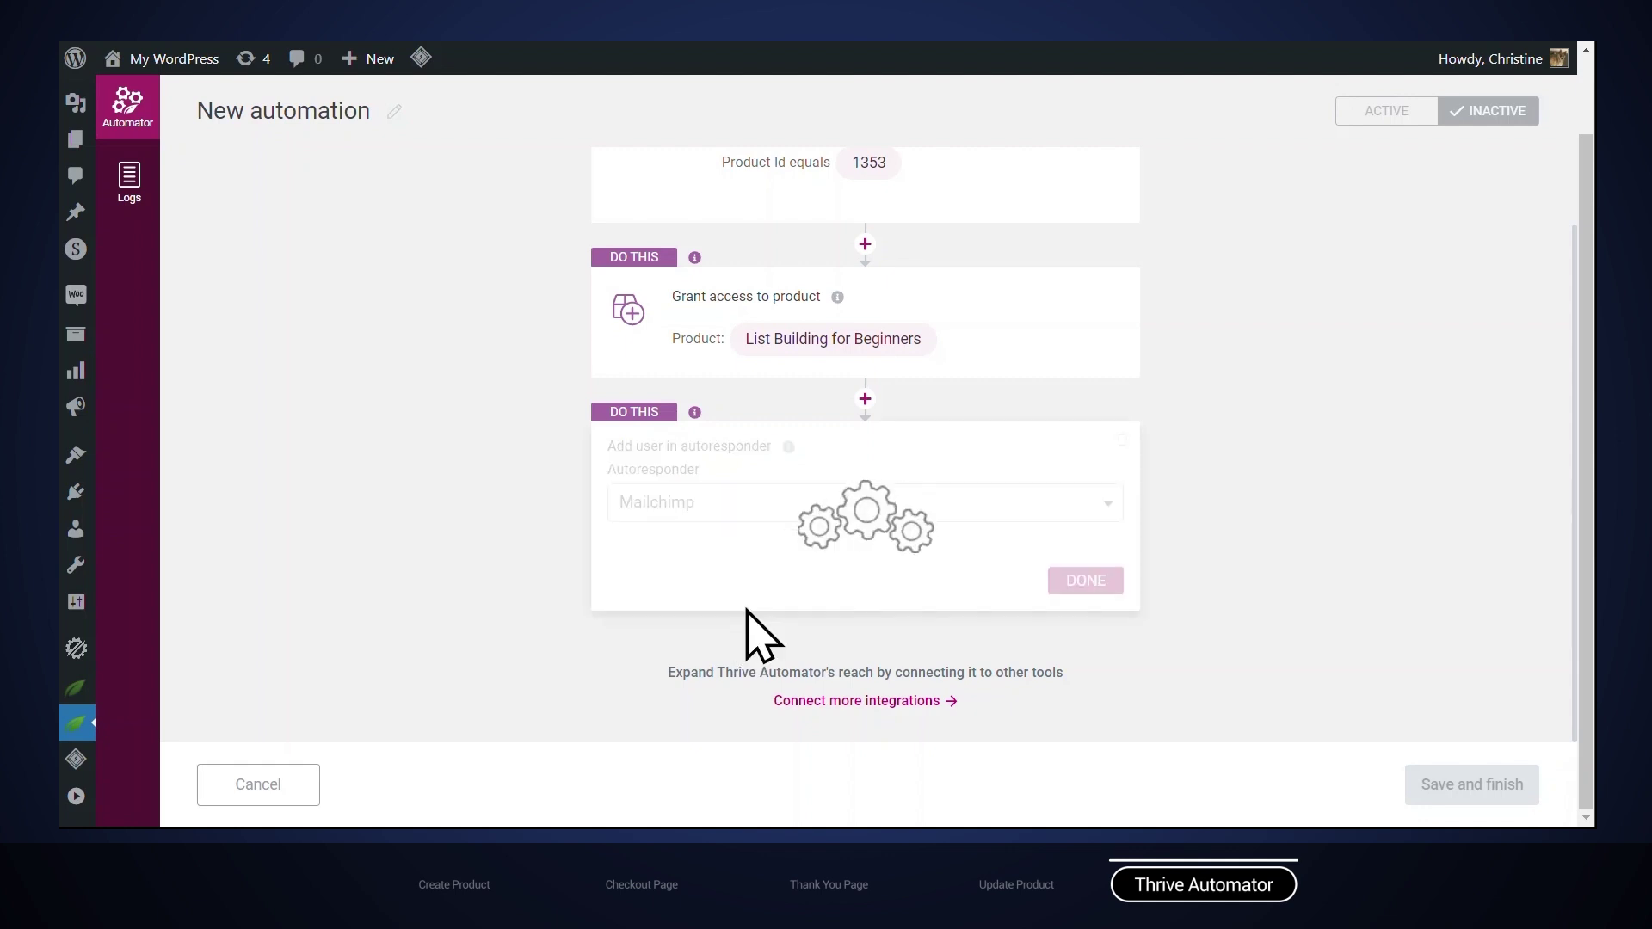
Step: Choose list Thrive Themes, single opt-in, and tag 'list building for beginners'
{"action": "left_click", "coordinate": [762, 320]}
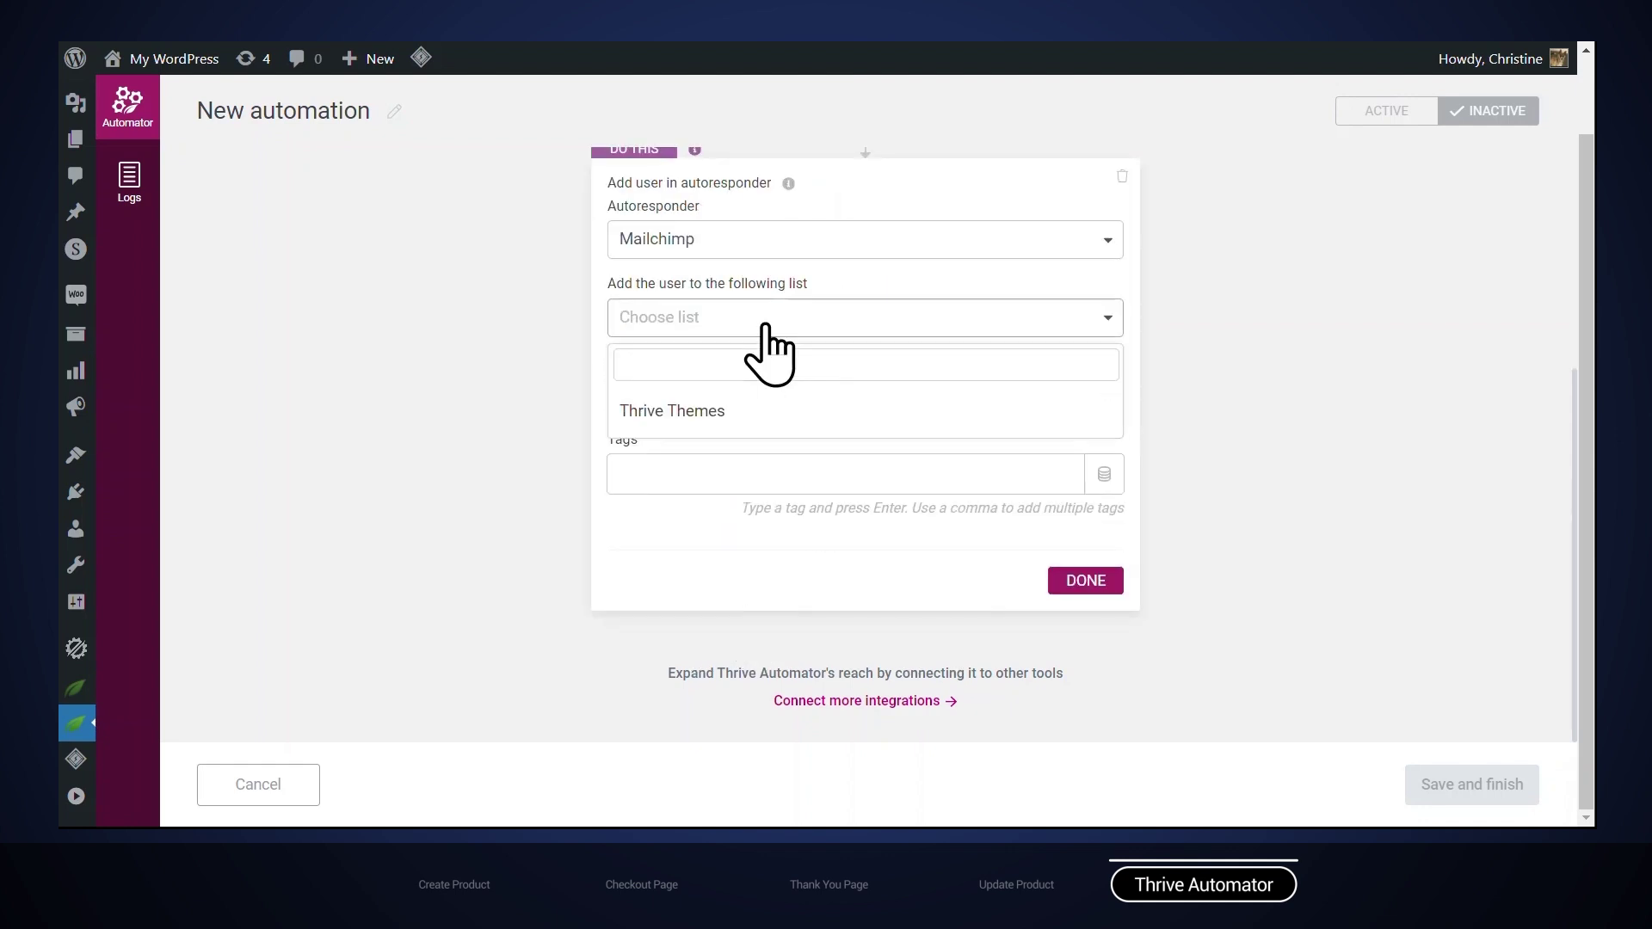
{"action": "left_click", "coordinate": [747, 413]}
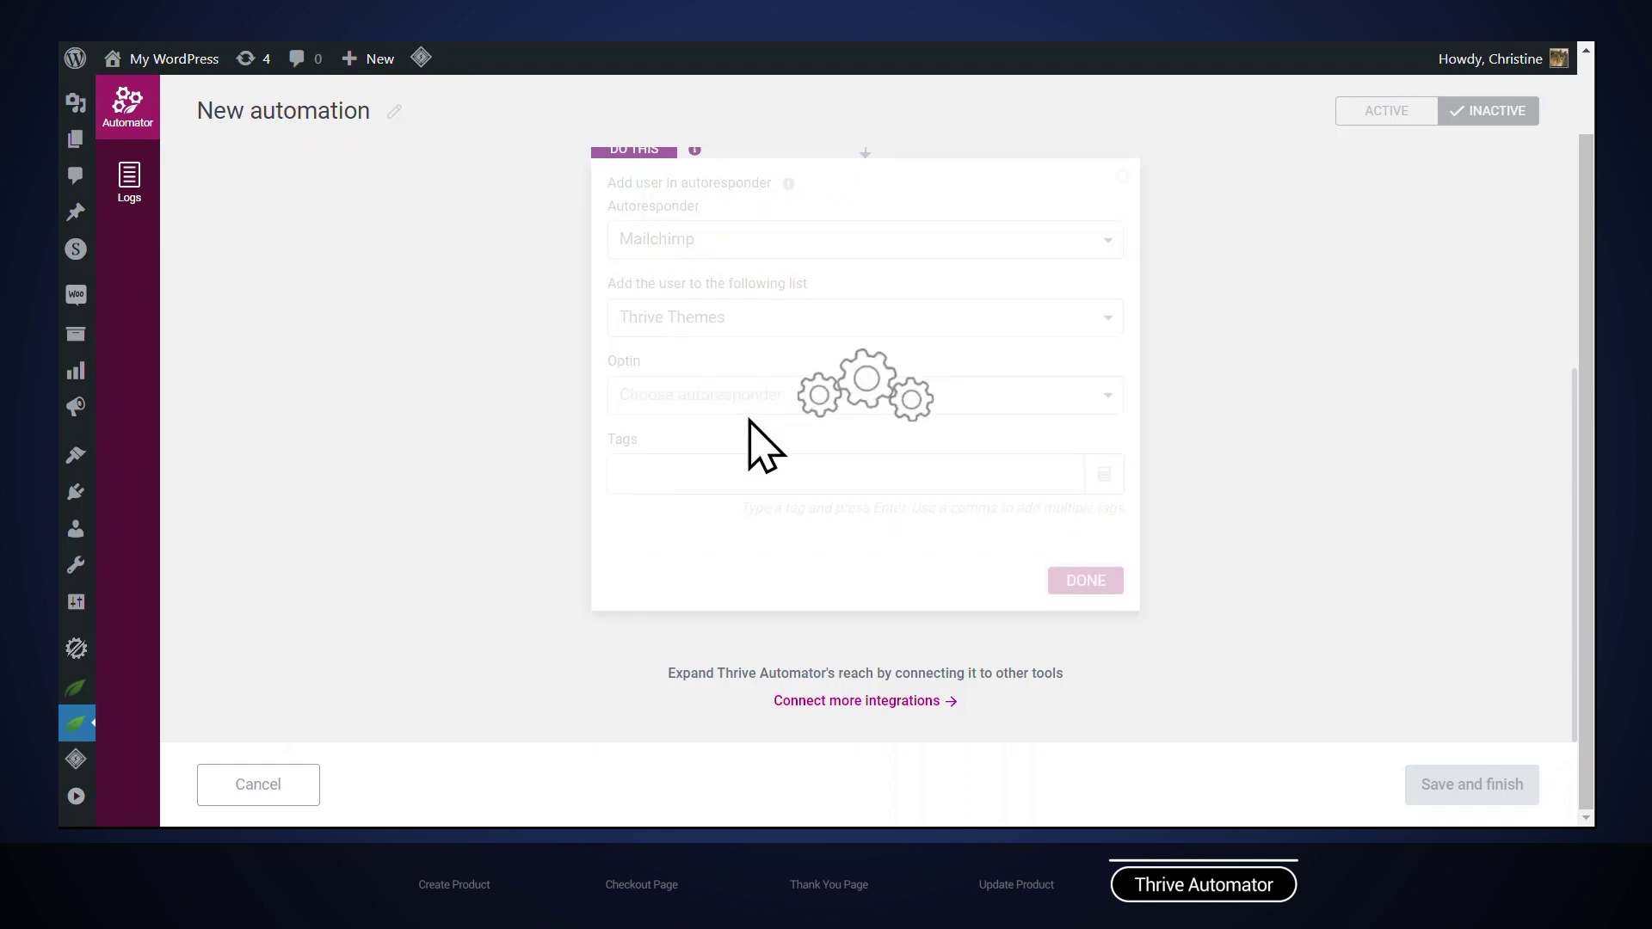
{"action": "left_click", "coordinate": [740, 469]}
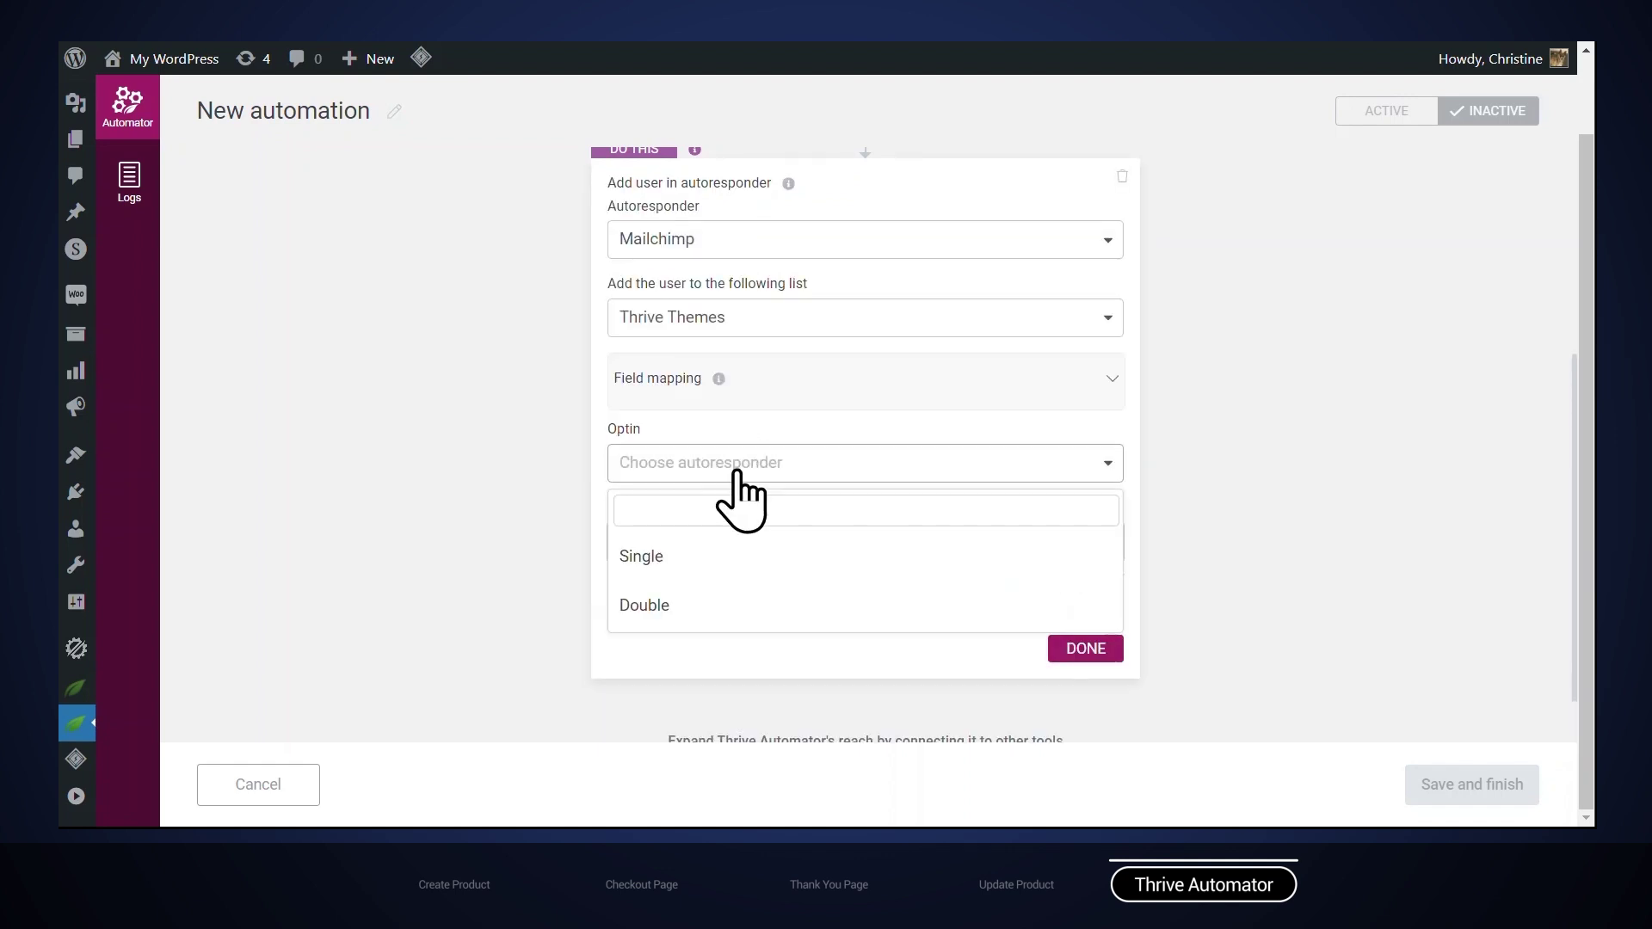
{"action": "left_click", "coordinate": [742, 574]}
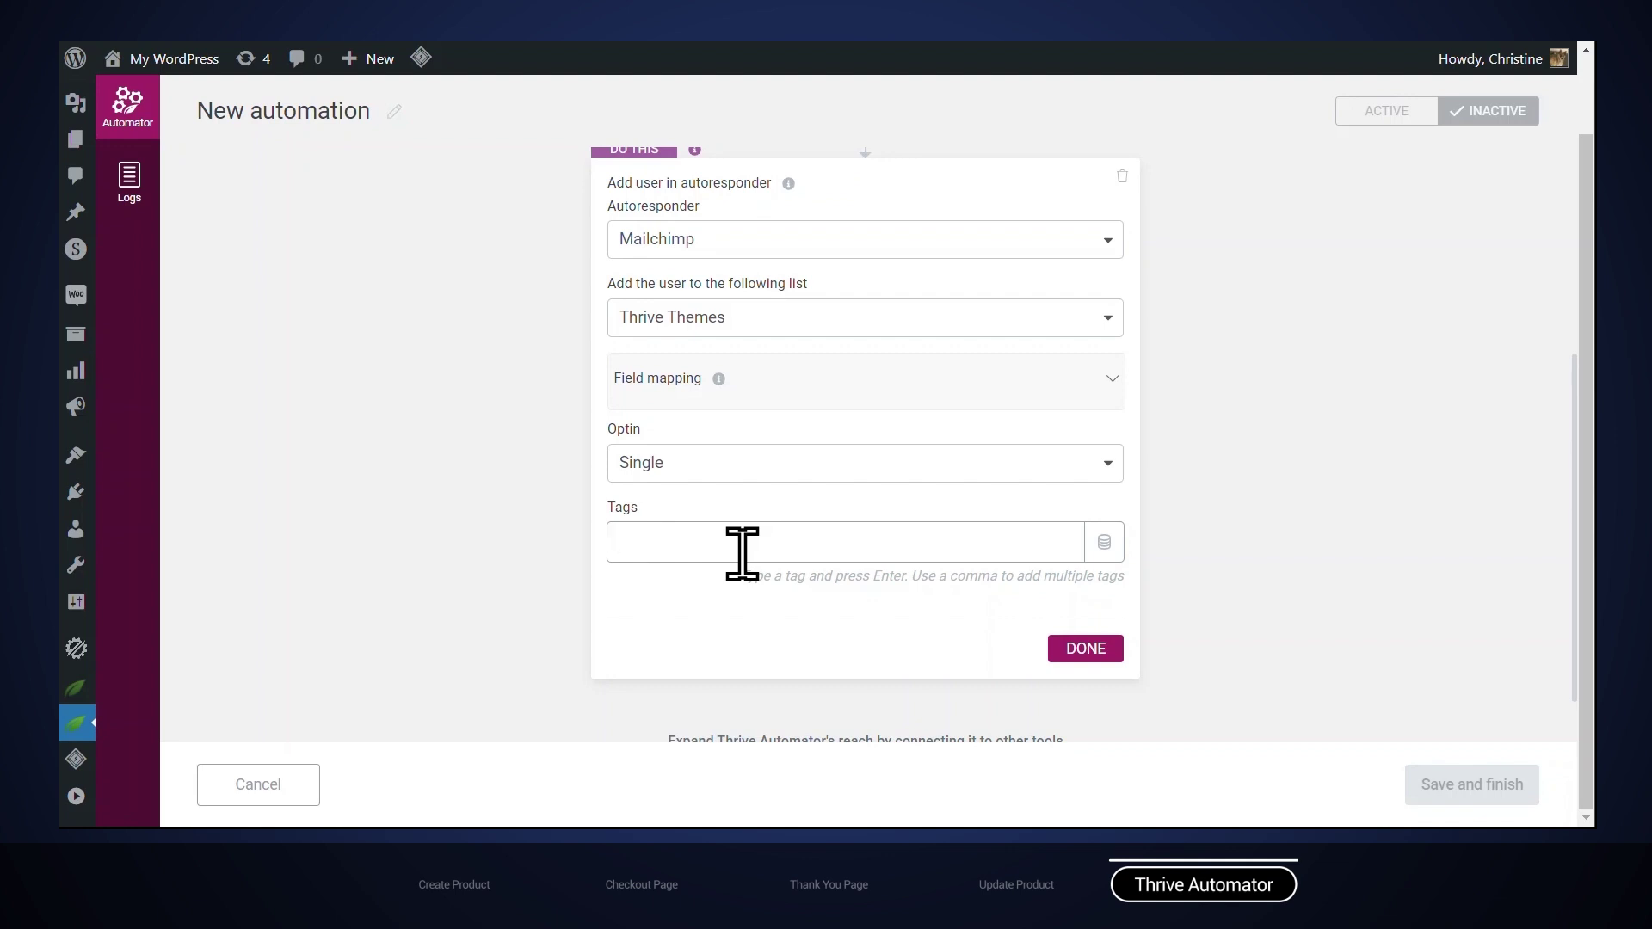
{"action": "left_click", "coordinate": [742, 550]}
{"action": "type", "text": "list building for beginners"}
{"action": "key", "text": "Return"}
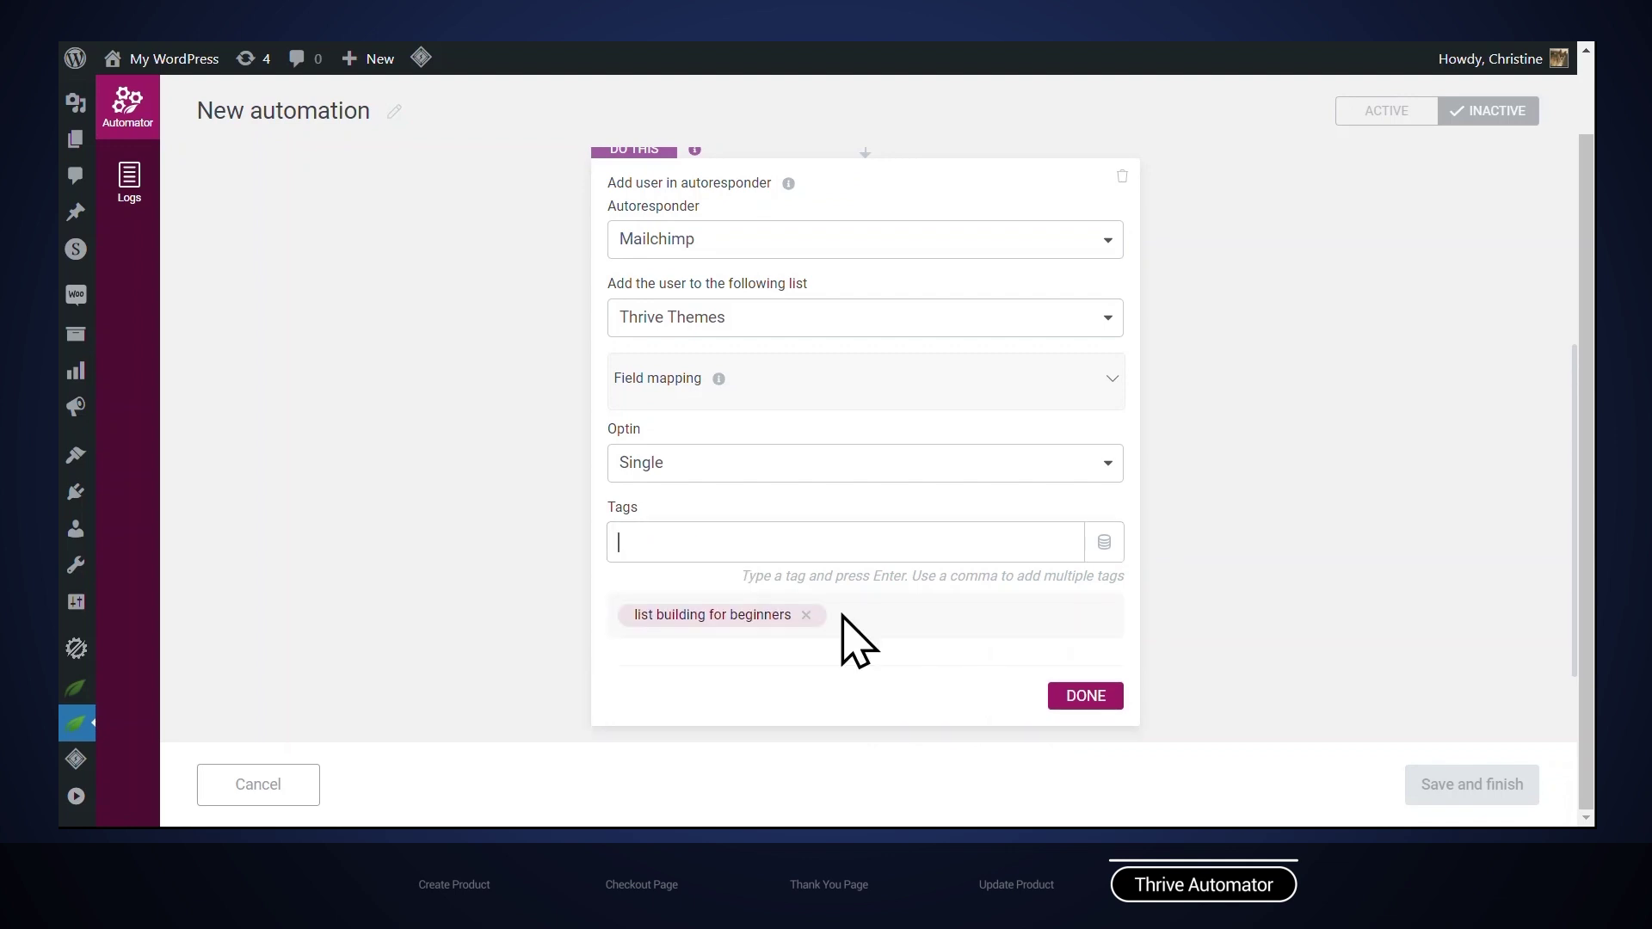
{"action": "left_click", "coordinate": [1080, 699]}
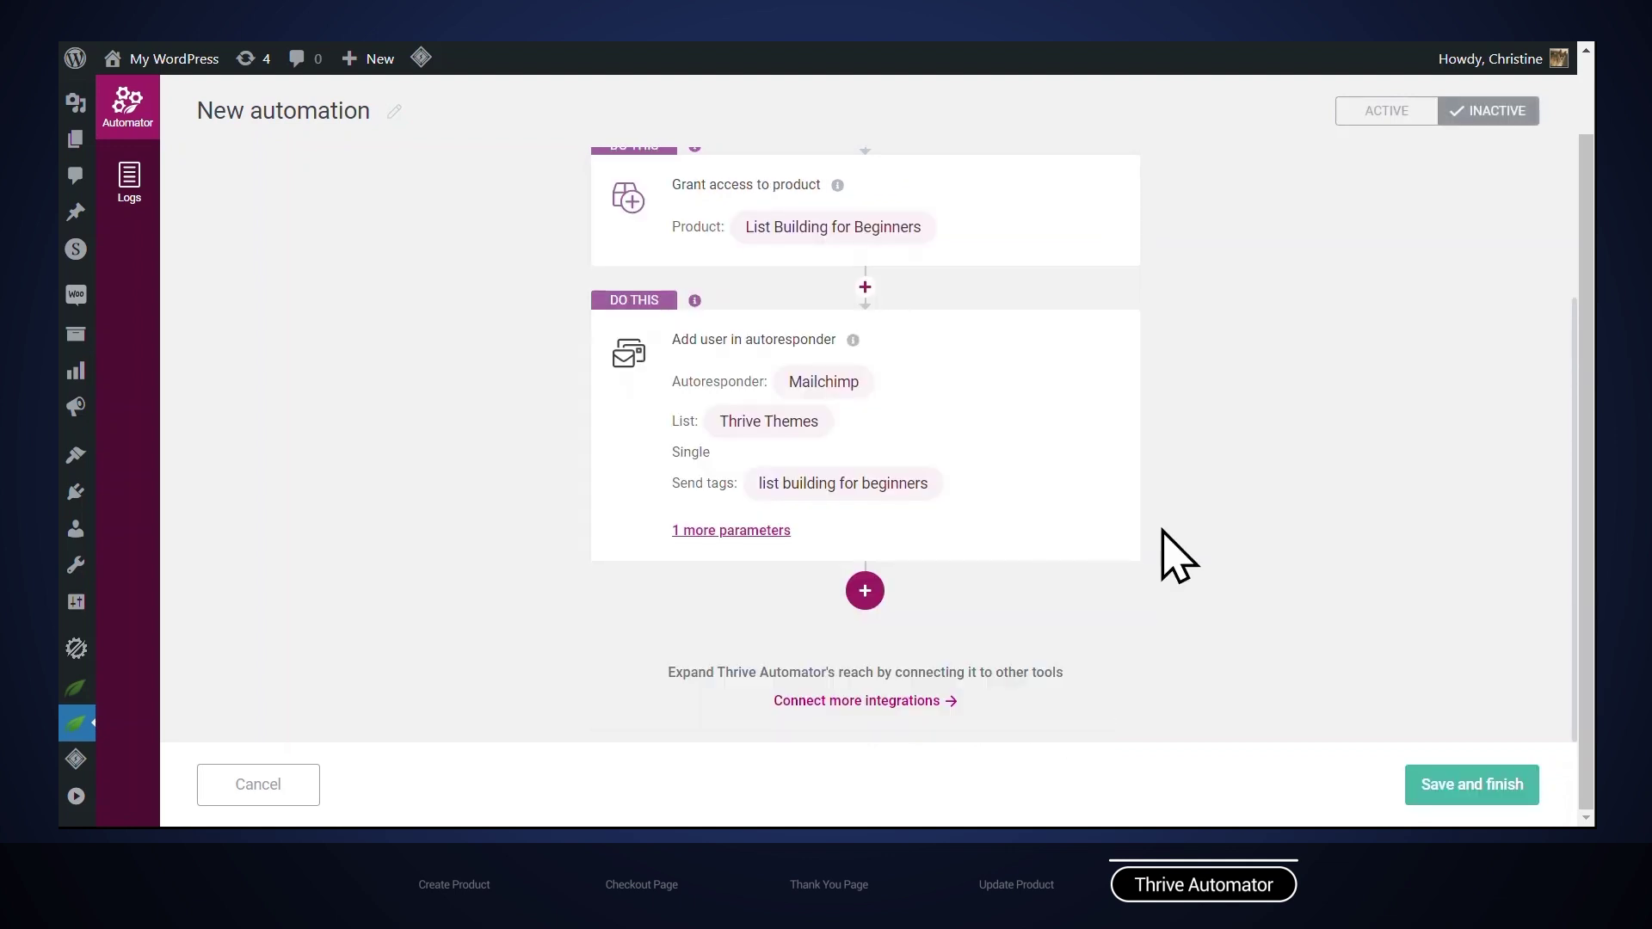
{"action": "scroll", "coordinate": [1177, 555], "scroll_direction": "up", "scroll_amount": 2}
Step: Insert a third step beneath the Mailchimp autoresponder card
{"action": "scroll", "coordinate": [1188, 473], "scroll_direction": "down", "scroll_amount": 1}
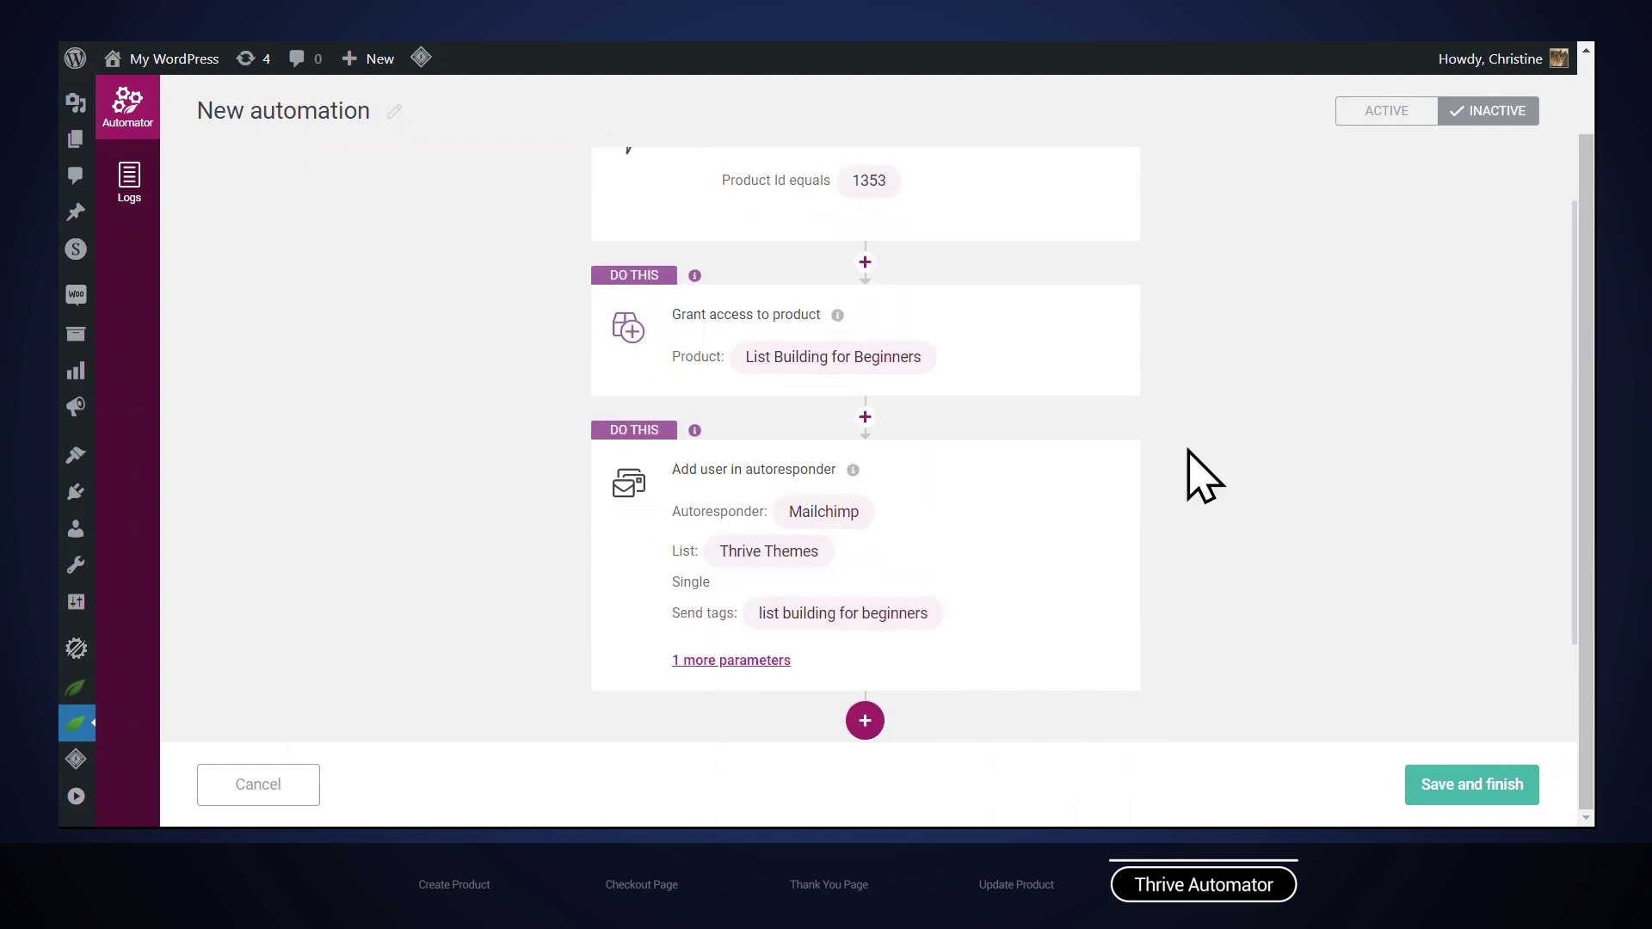
{"action": "scroll", "coordinate": [1187, 473], "scroll_direction": "down", "scroll_amount": 2}
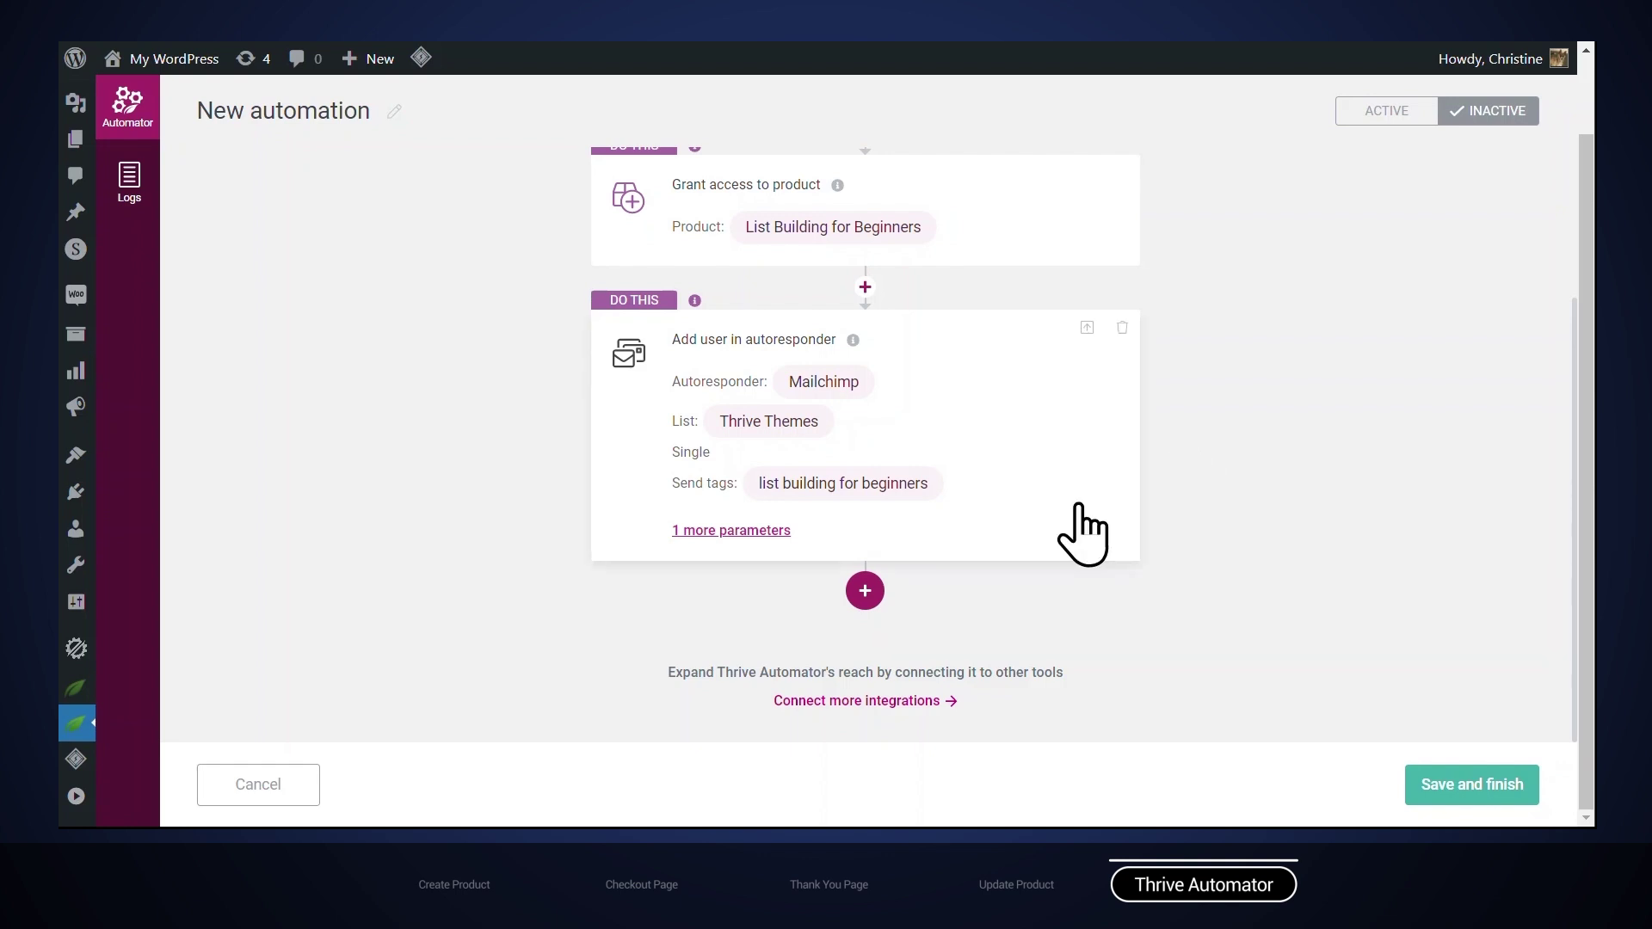
{"action": "left_click", "coordinate": [864, 602]}
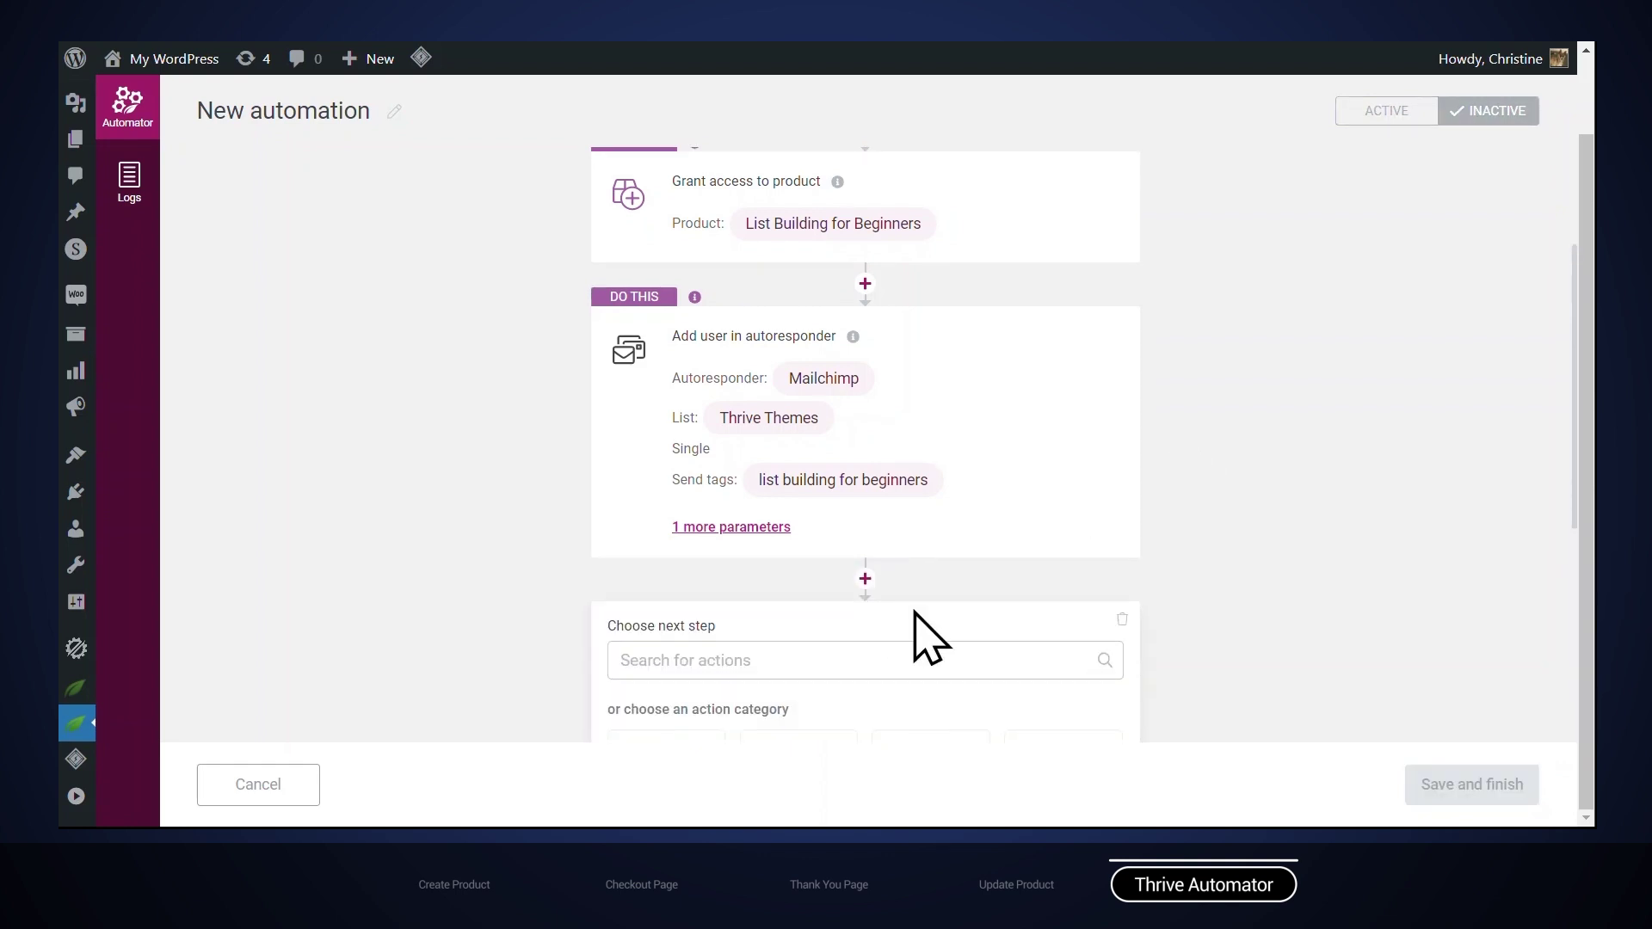
Step: Add an Ultimatum 'Start an Ultimatum Campaign' action for List Building Adv Course
{"action": "left_click", "coordinate": [1050, 645]}
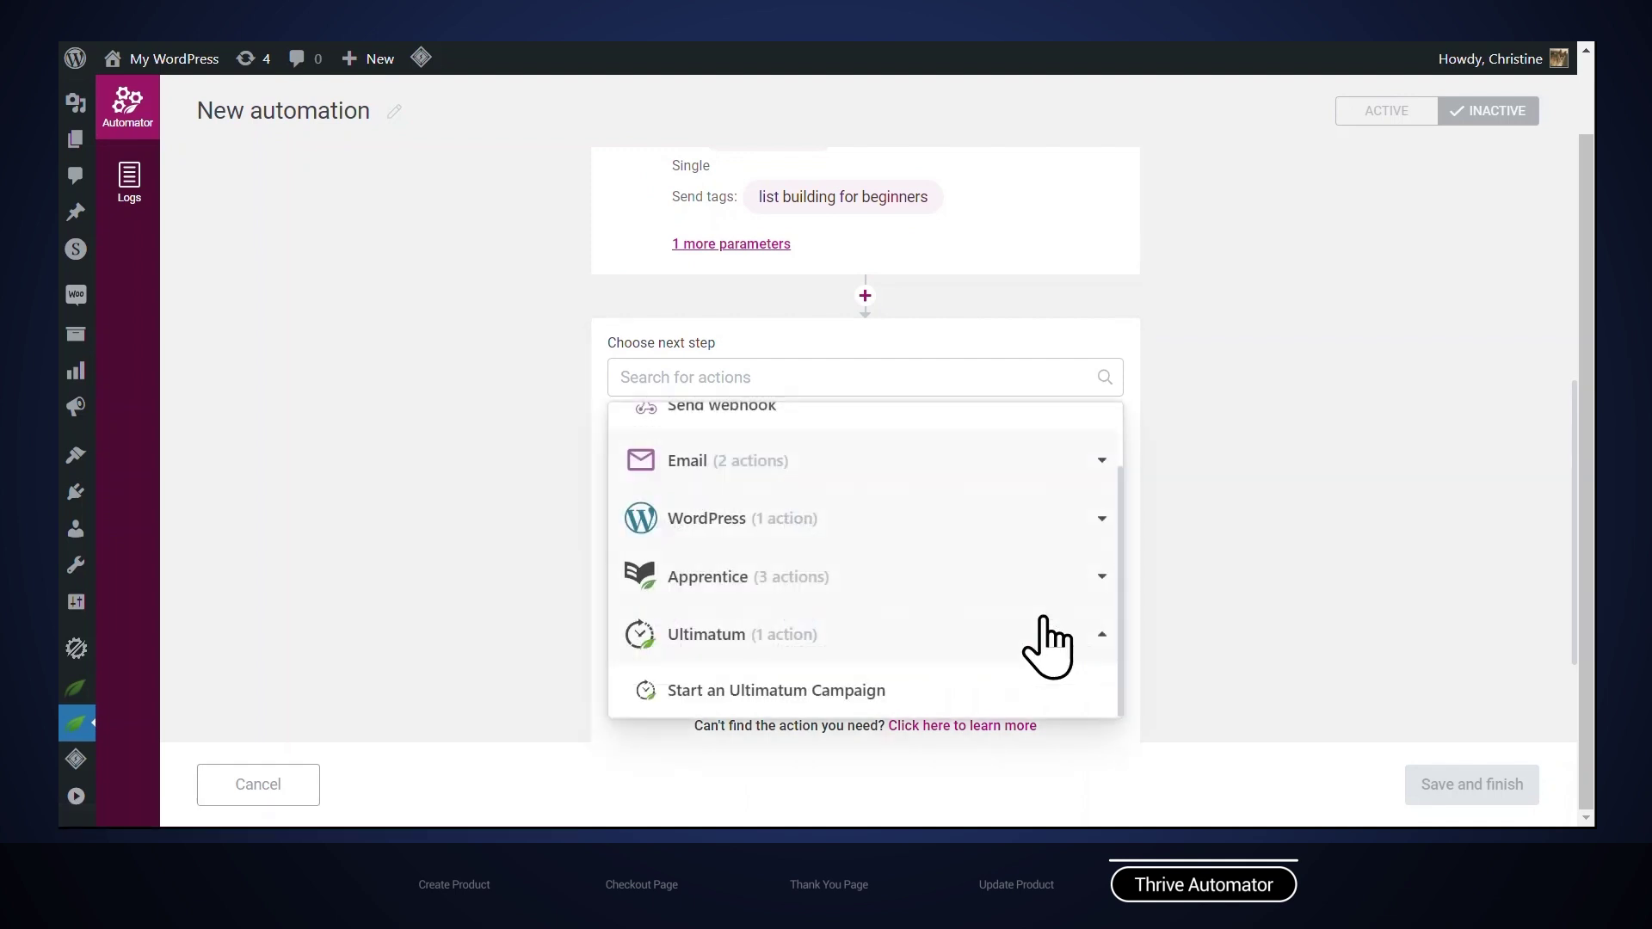
{"action": "left_click", "coordinate": [876, 691]}
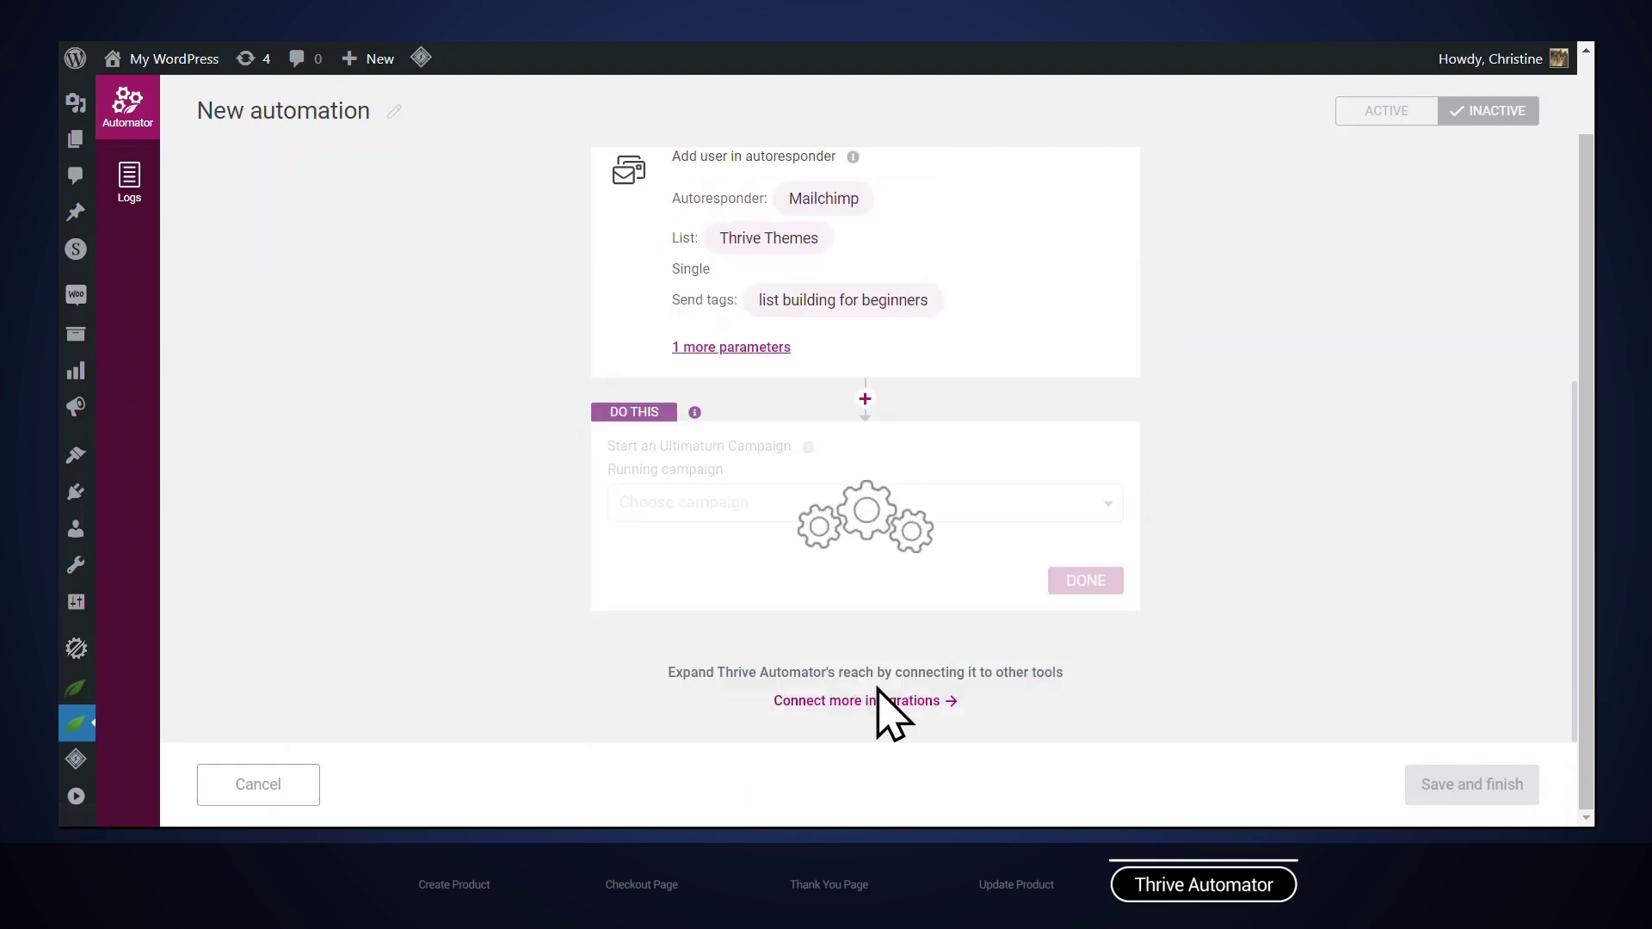
{"action": "left_click", "coordinate": [809, 503]}
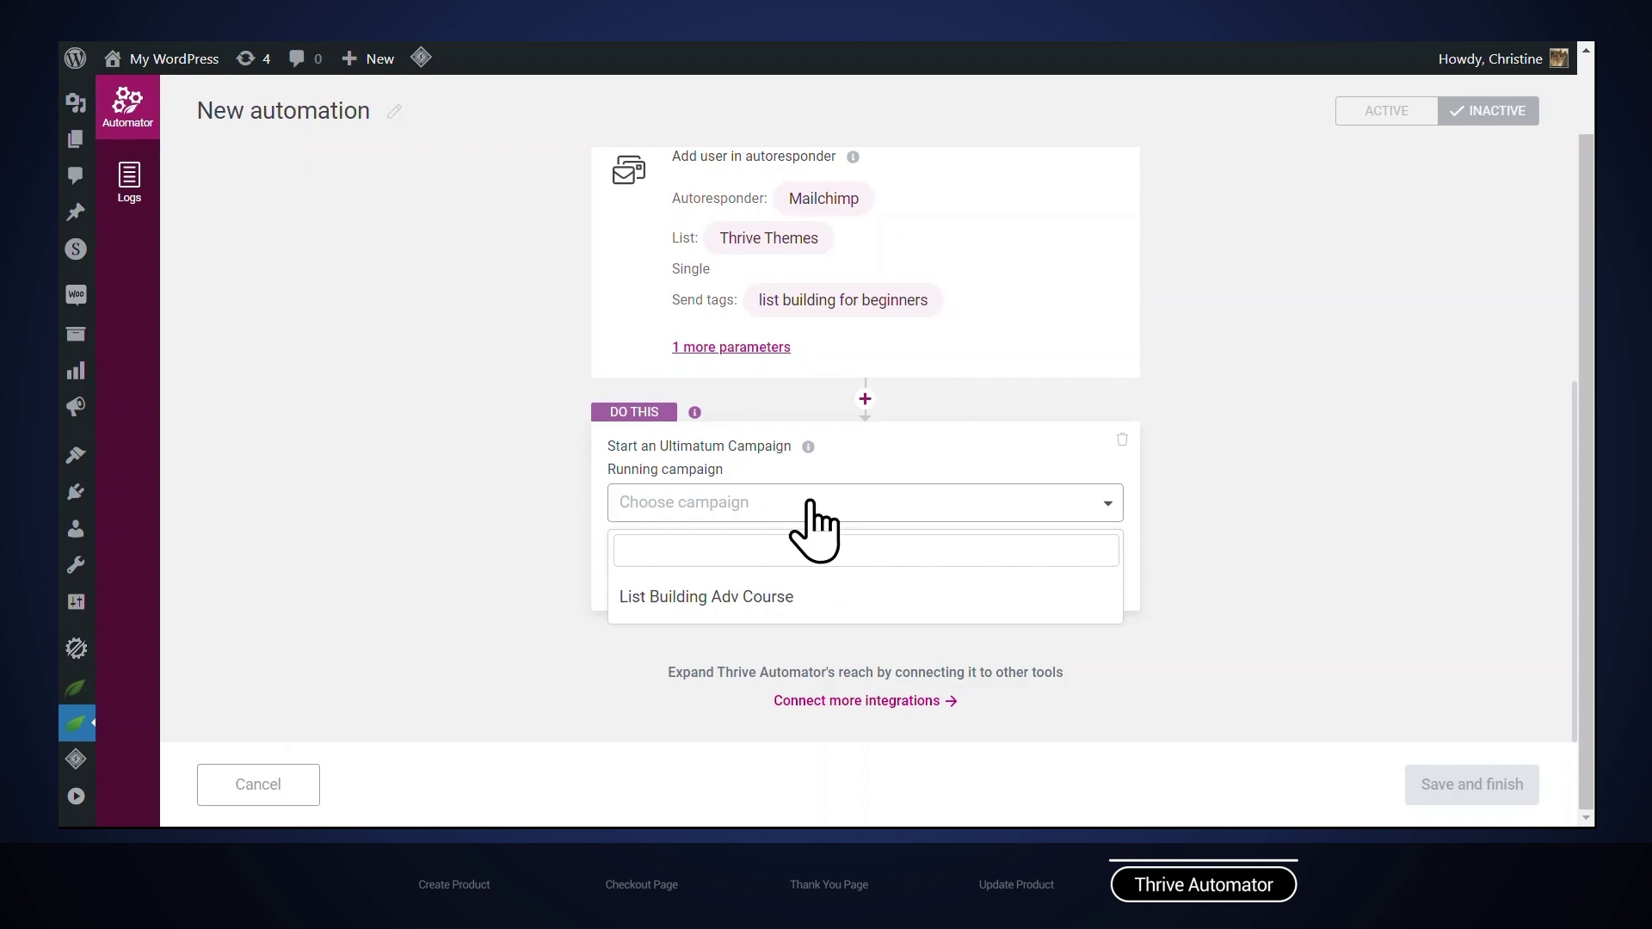
{"action": "left_click", "coordinate": [798, 602]}
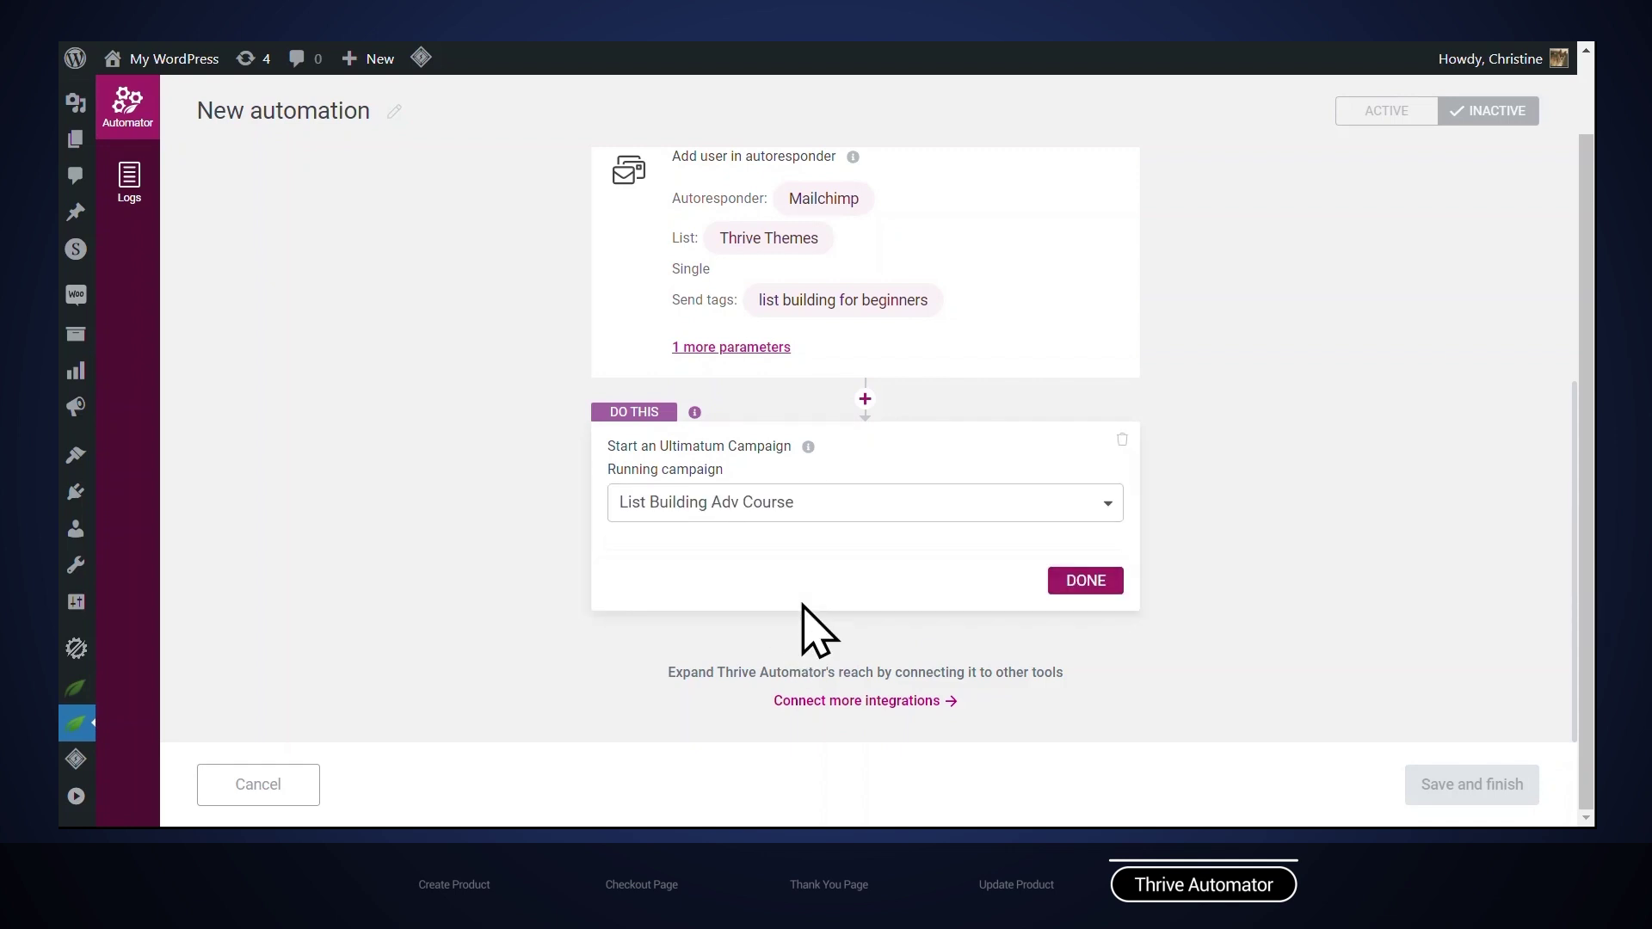
{"action": "left_click", "coordinate": [1071, 581]}
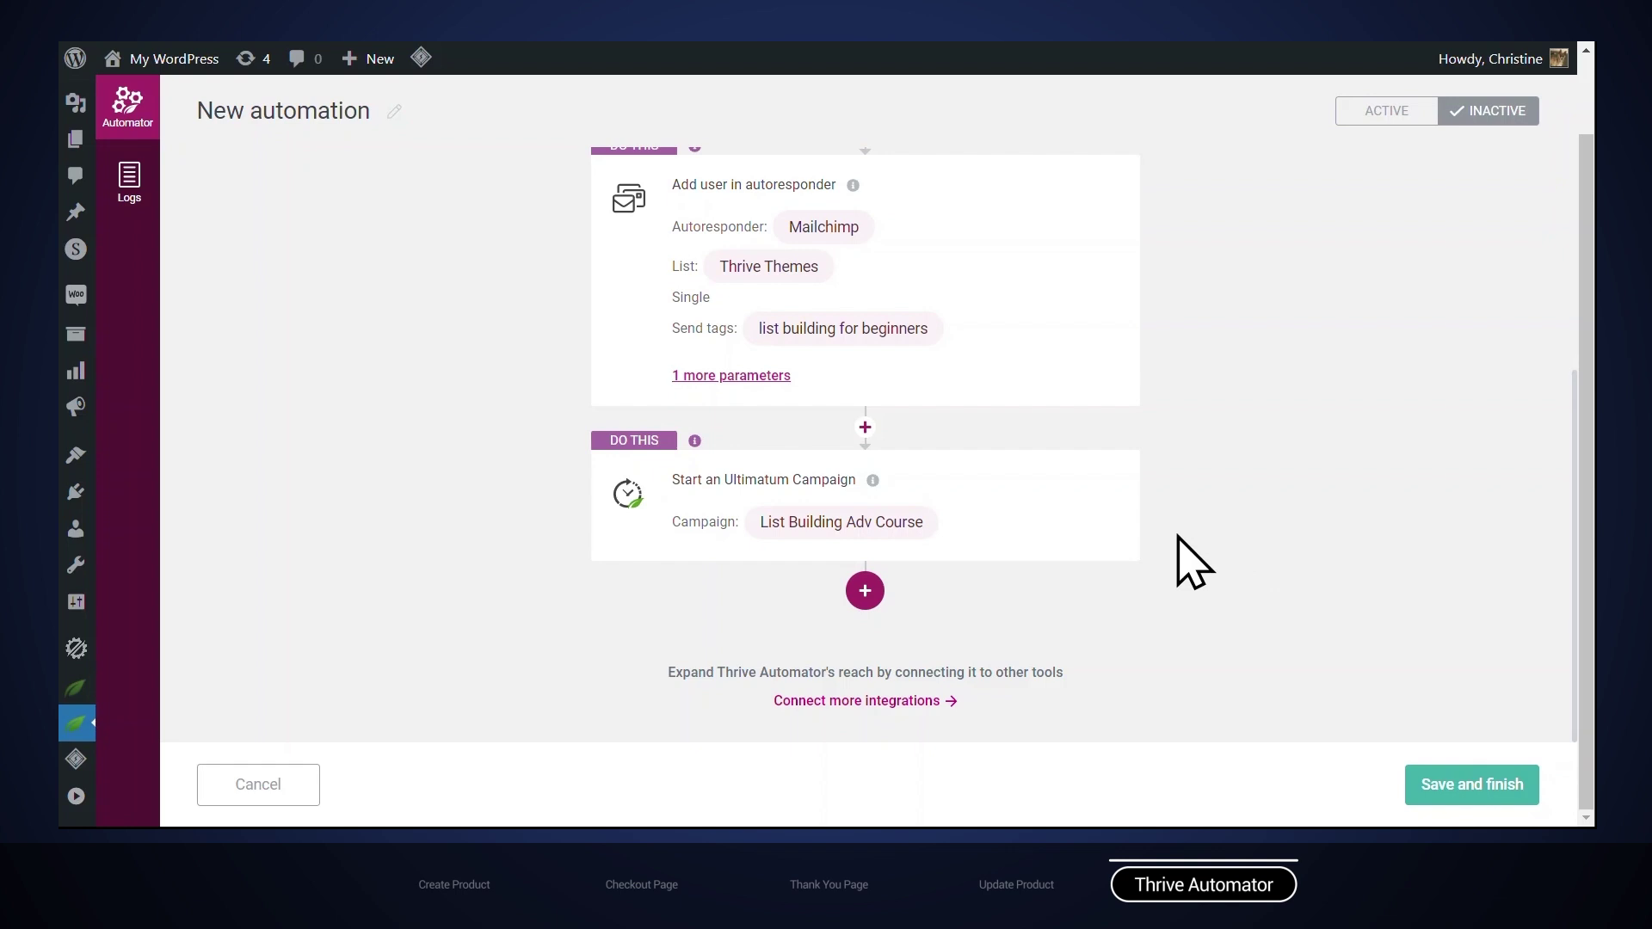
{"action": "scroll", "coordinate": [1194, 564], "scroll_direction": "up", "scroll_amount": 5}
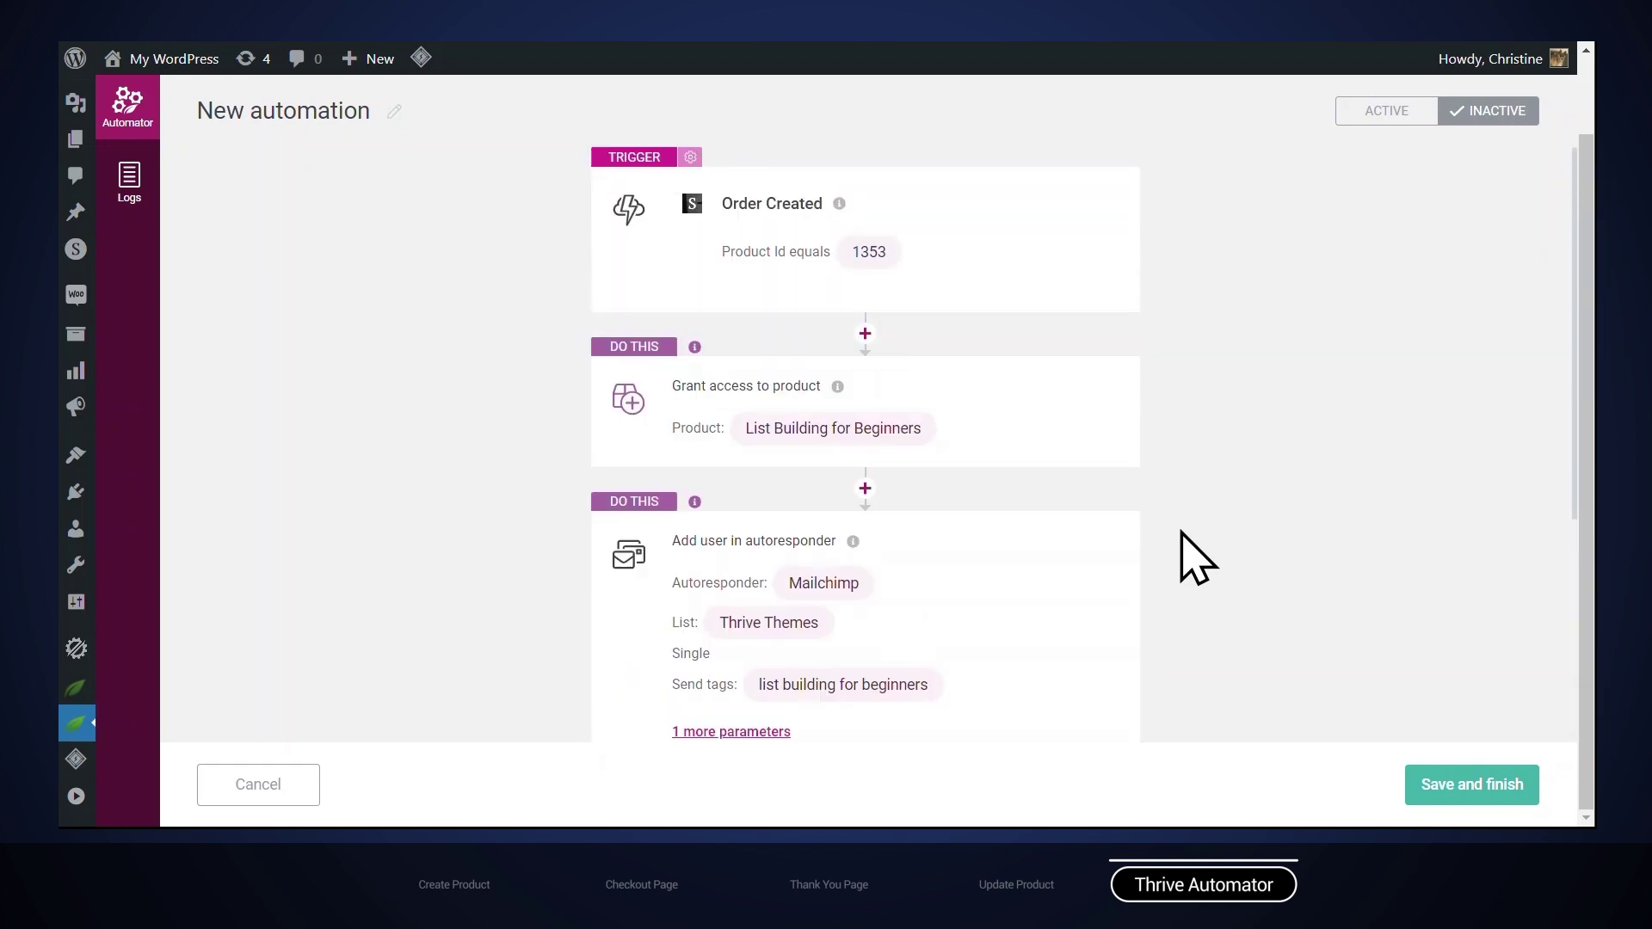
{"action": "scroll", "coordinate": [1189, 554], "scroll_direction": "down", "scroll_amount": 5}
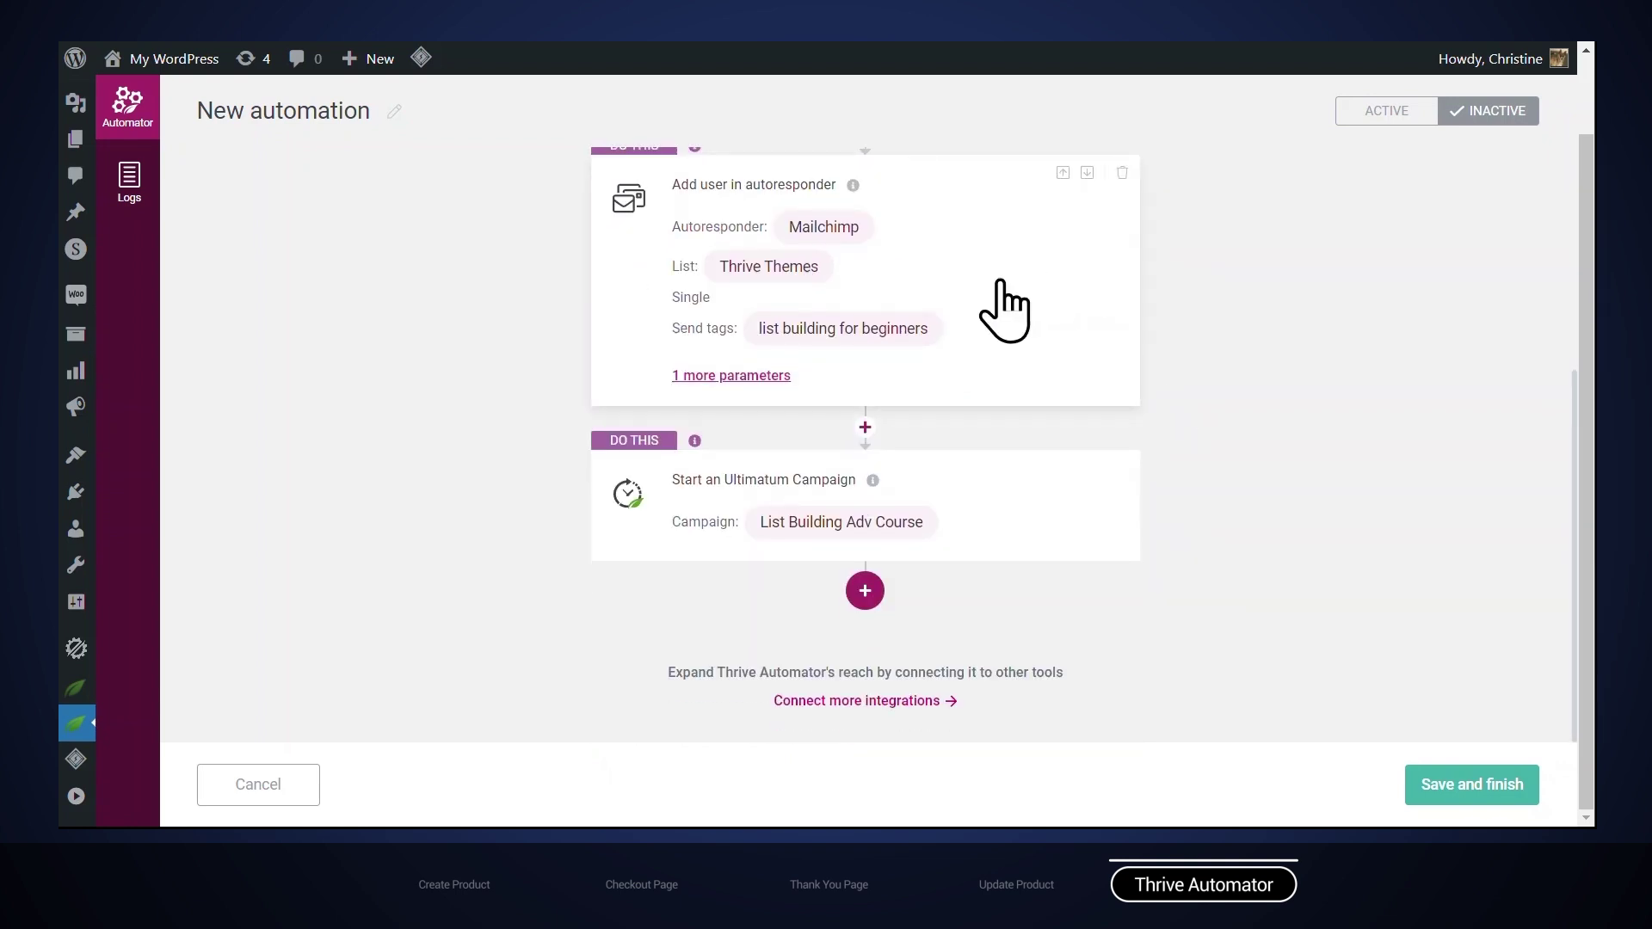